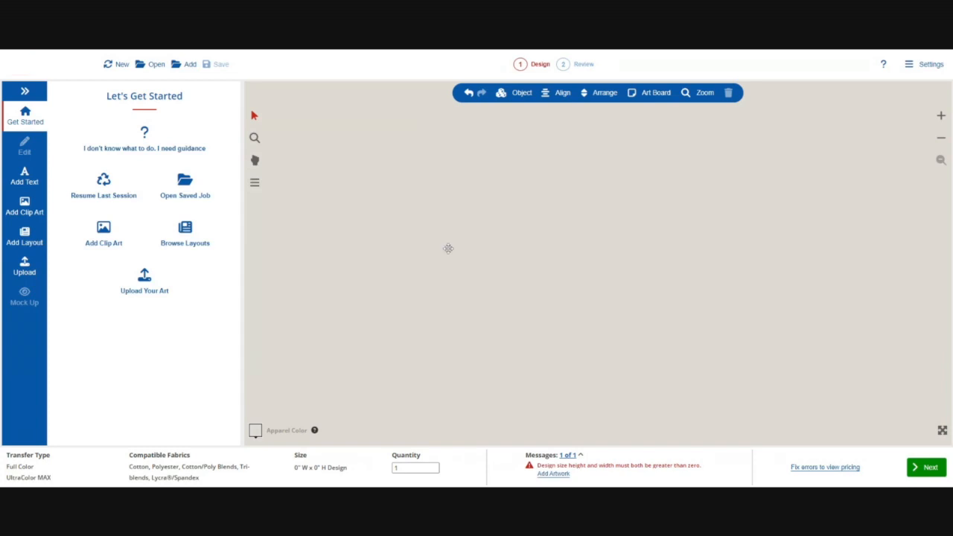
# Add the X5A-44 Christmas tree clip art to the design
pyautogui.click(24, 207)
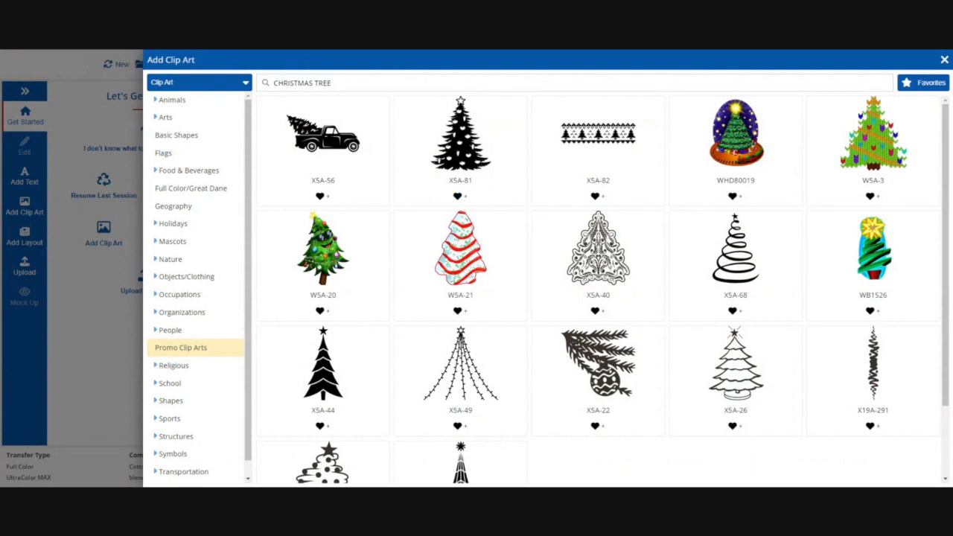
pyautogui.click(328, 376)
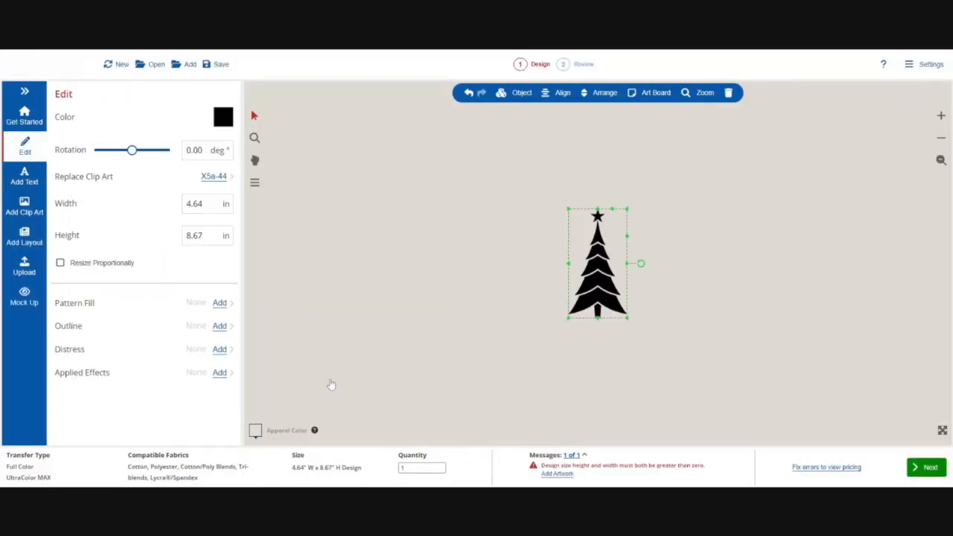
# Reposition the tree on the canvas and resize it to about 5.43 × 7.52 in
pyautogui.moveTo(607, 277); pyautogui.dragTo(448, 224)
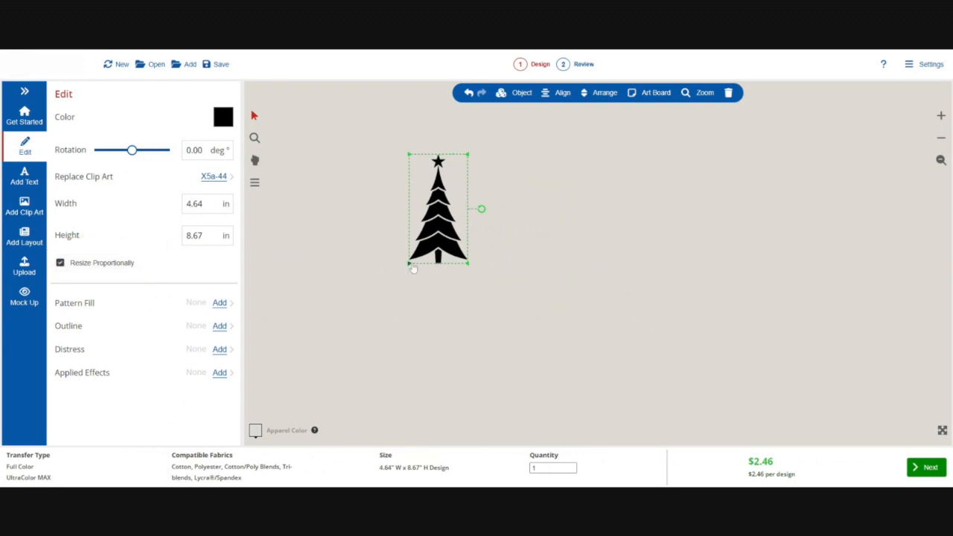
pyautogui.moveTo(413, 270); pyautogui.dragTo(418, 251)
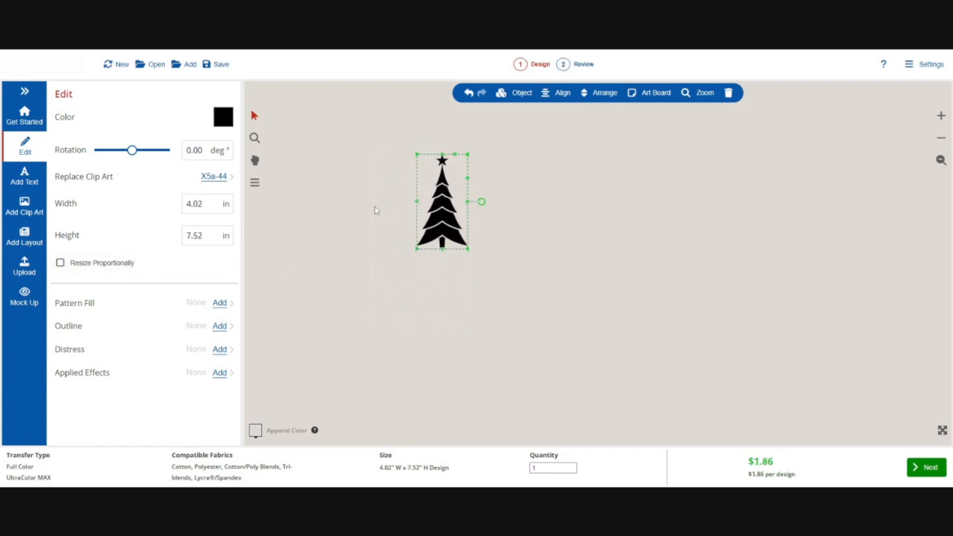
pyautogui.moveTo(417, 204); pyautogui.dragTo(403, 211)
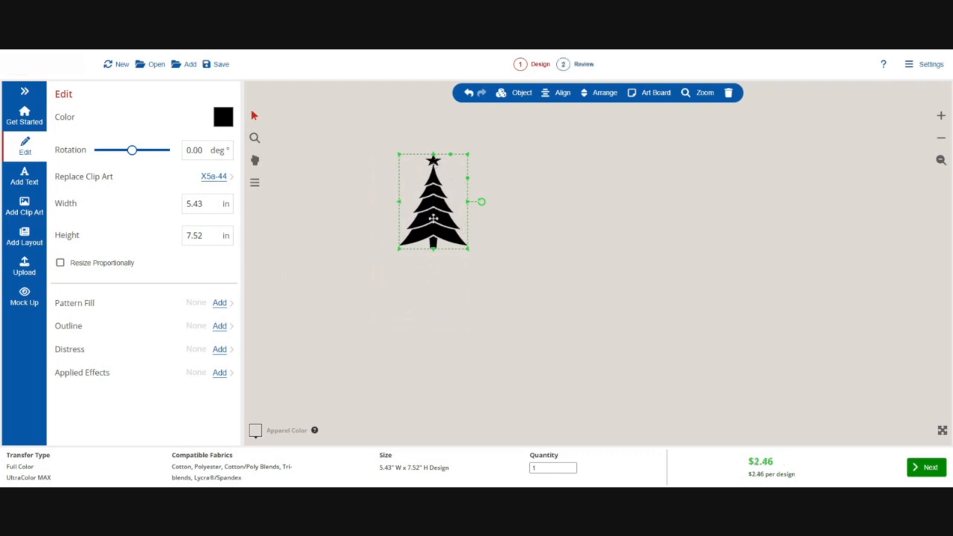
pyautogui.moveTo(446, 173); pyautogui.dragTo(450, 192)
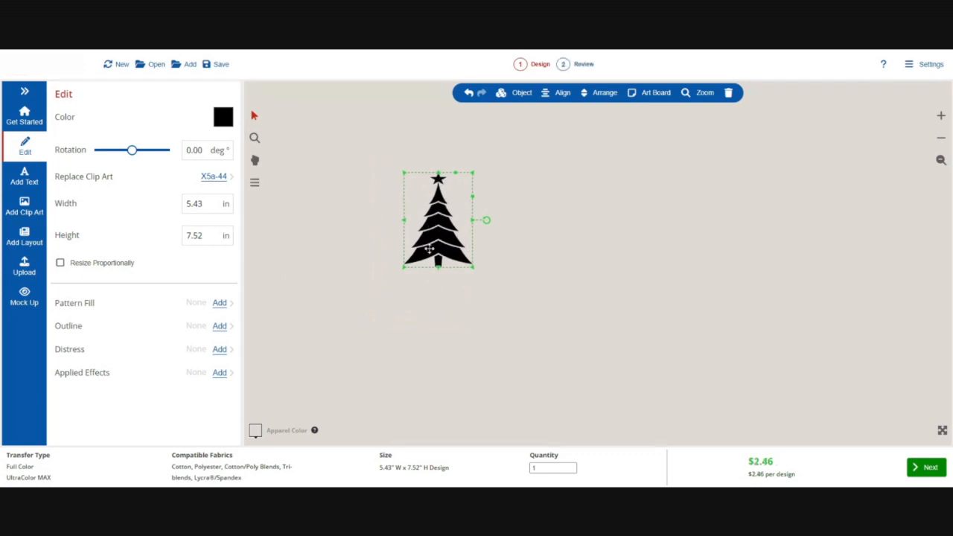
pyautogui.click(376, 231)
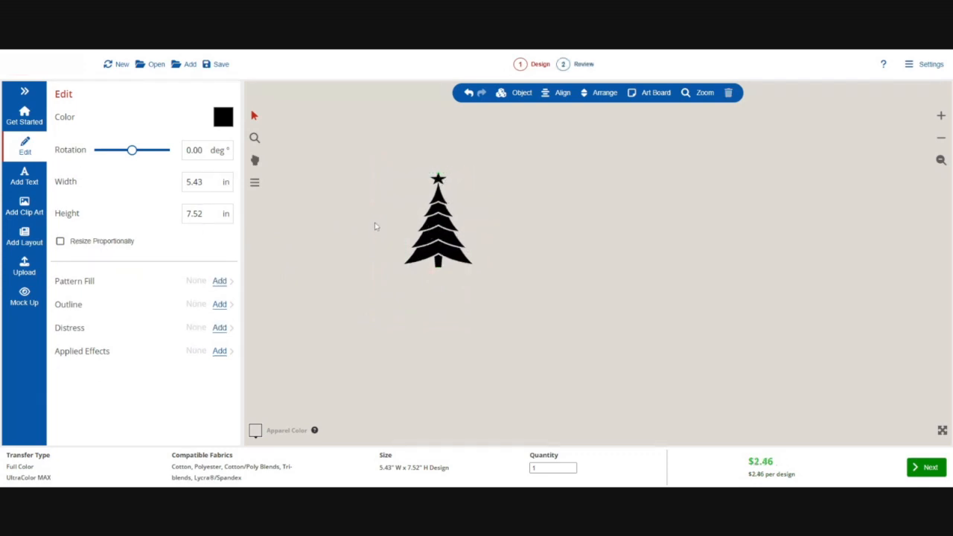
# Add a text element reading ROCKIN' AROUND and set its font to Adorn
pyautogui.click(24, 179)
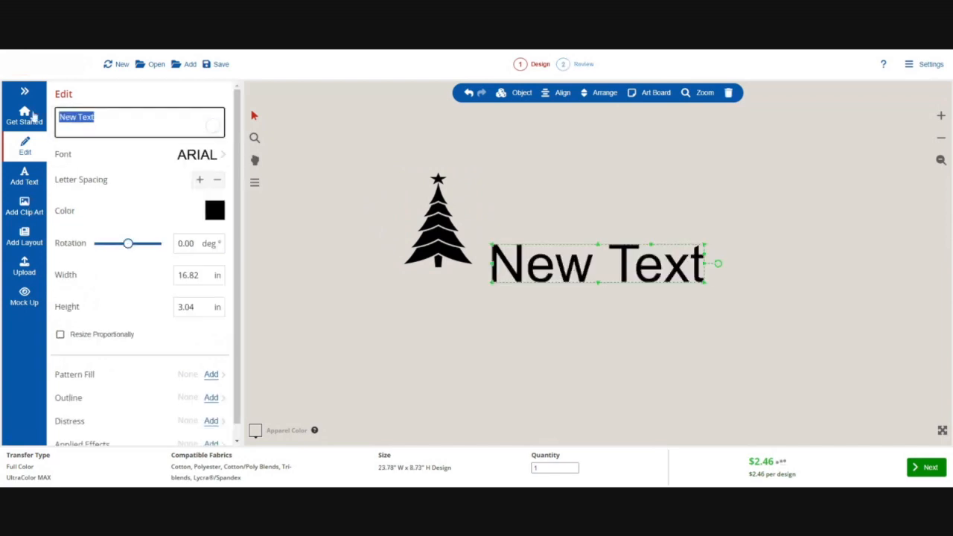
pyautogui.write("ROCKIN' AROU")
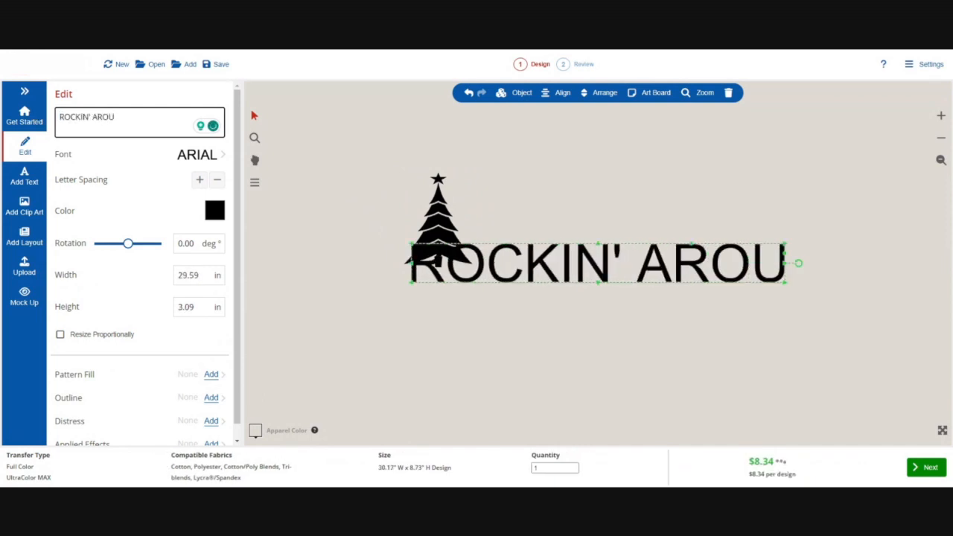
pyautogui.write('ND')
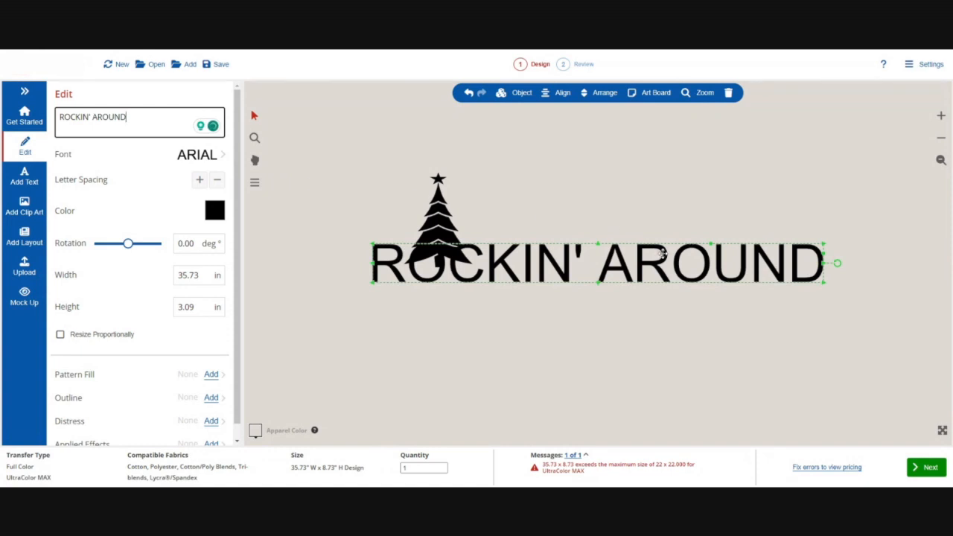
pyautogui.click(127, 154)
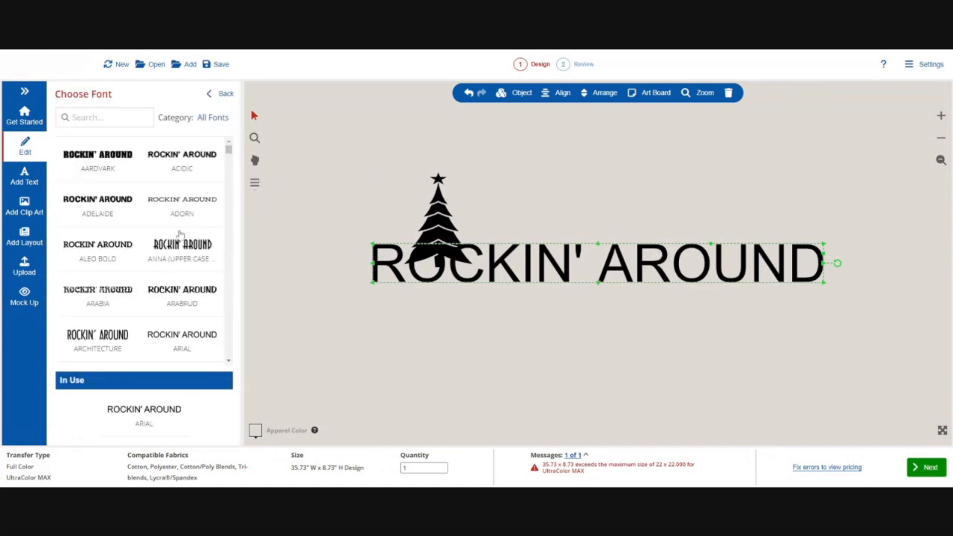
pyautogui.click(178, 206)
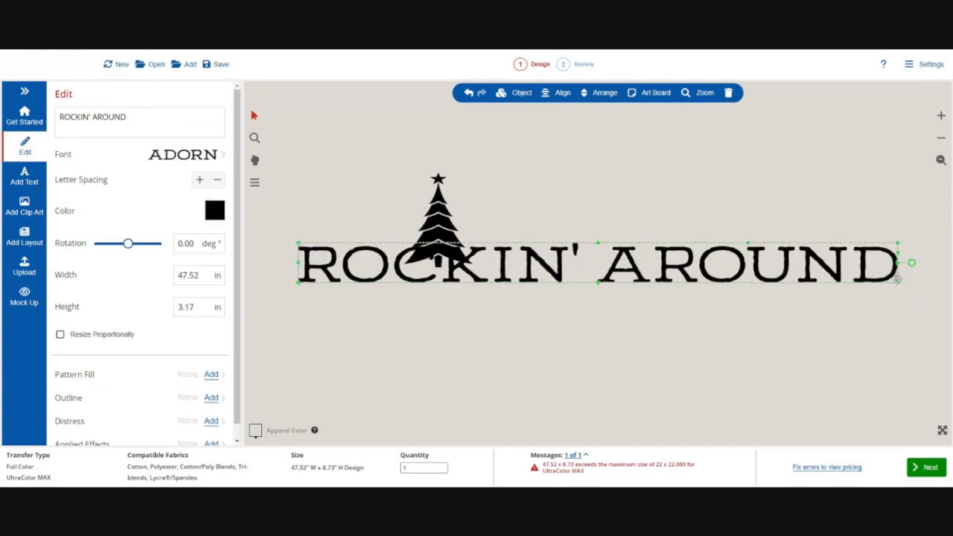
# Resize the text to about 20.5 × 1.37 in and place it just below the tree
pyautogui.moveTo(897, 283); pyautogui.dragTo(568, 322)
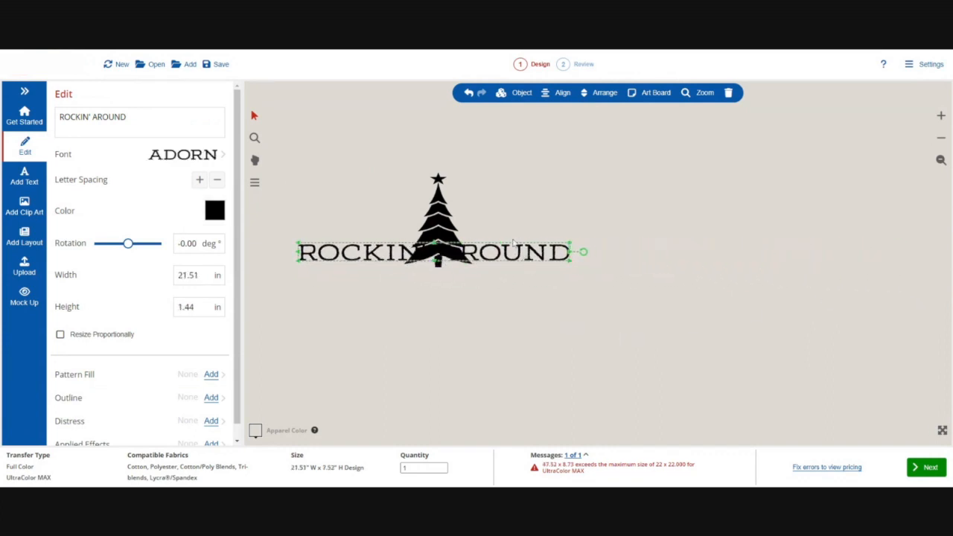
pyautogui.moveTo(512, 246); pyautogui.dragTo(528, 283)
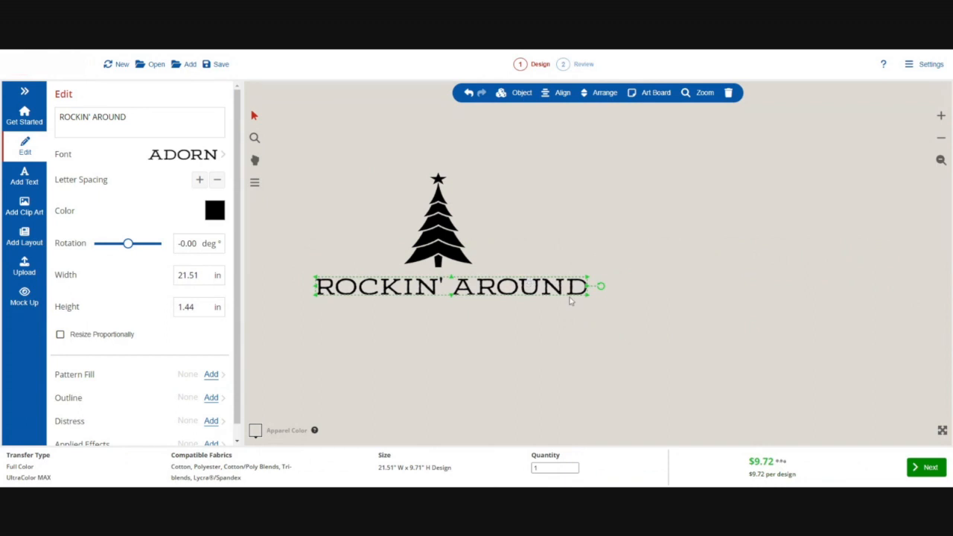
pyautogui.moveTo(588, 296); pyautogui.dragTo(578, 299)
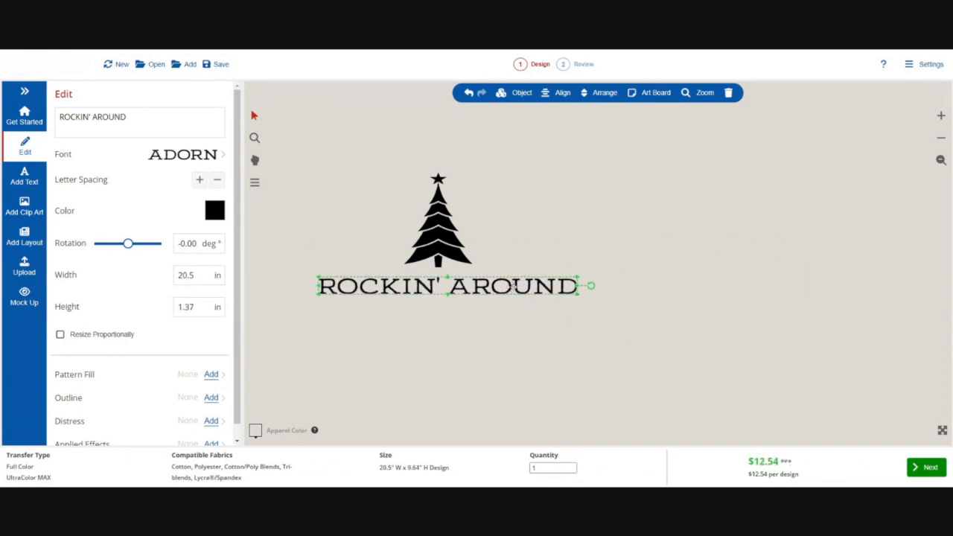
# Recolor the tree clip art Majestic Green
pyautogui.click(450, 238)
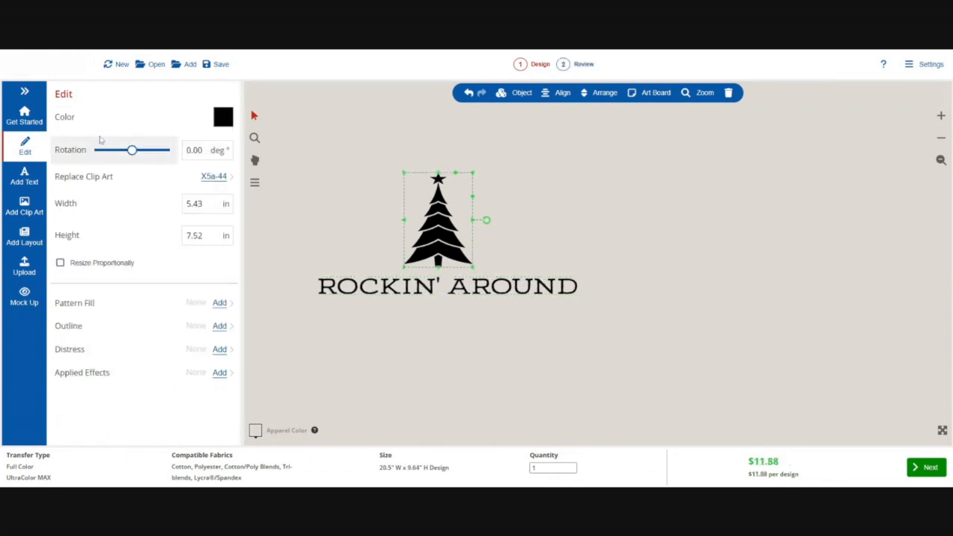
pyautogui.click(214, 121)
pyautogui.scroll(-15, 81, 283)
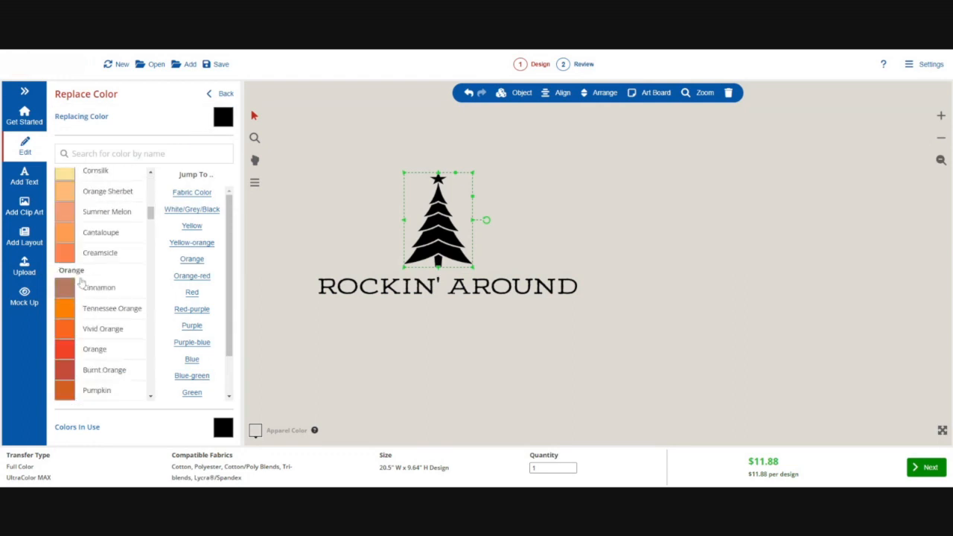
pyautogui.scroll(-15, 82, 283)
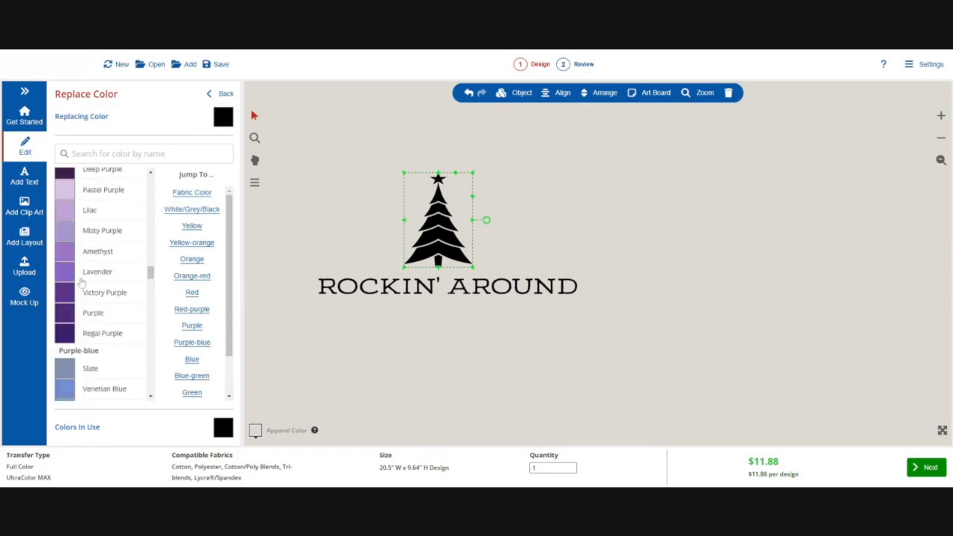
pyautogui.scroll(-12, 82, 282)
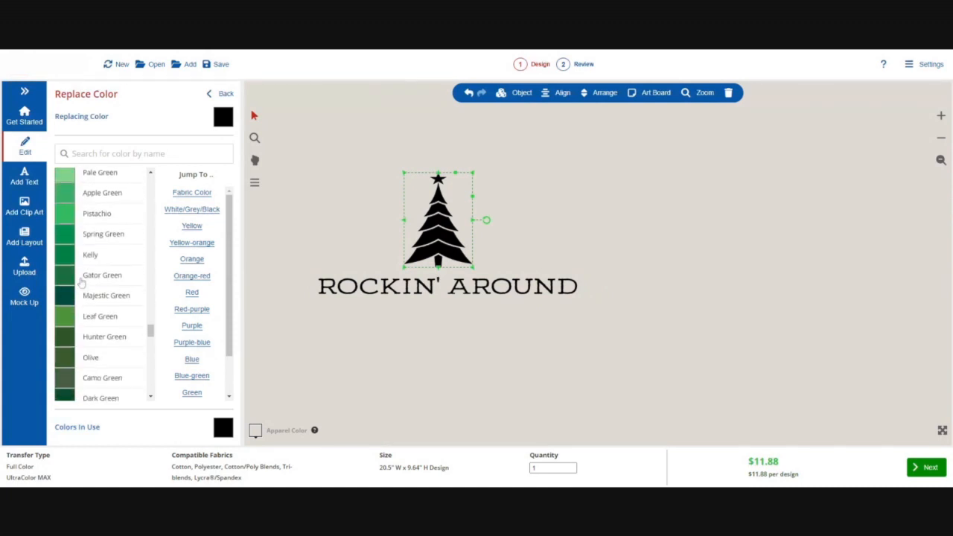
pyautogui.click(84, 297)
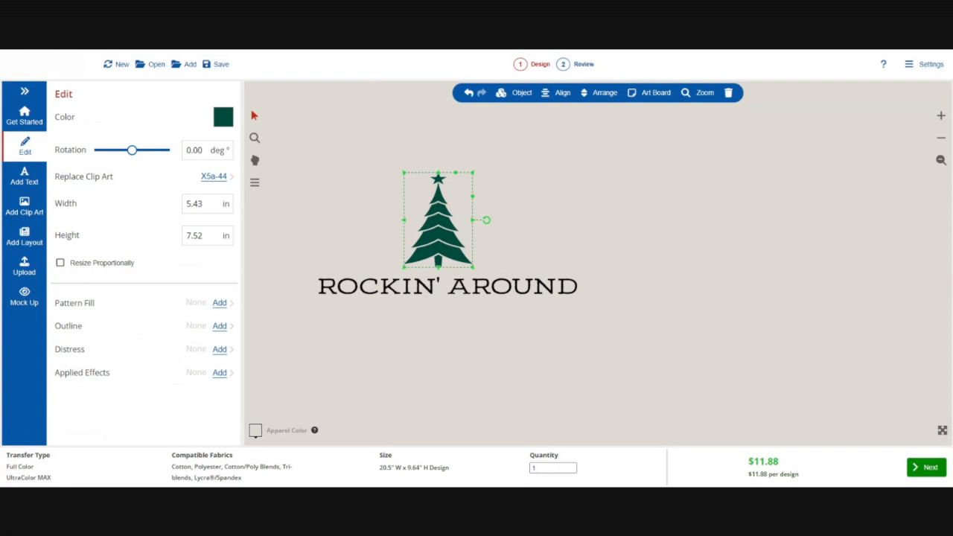
# Apply the Basket Weave Pattern fill to the tree clip art
pyautogui.click(300, 176)
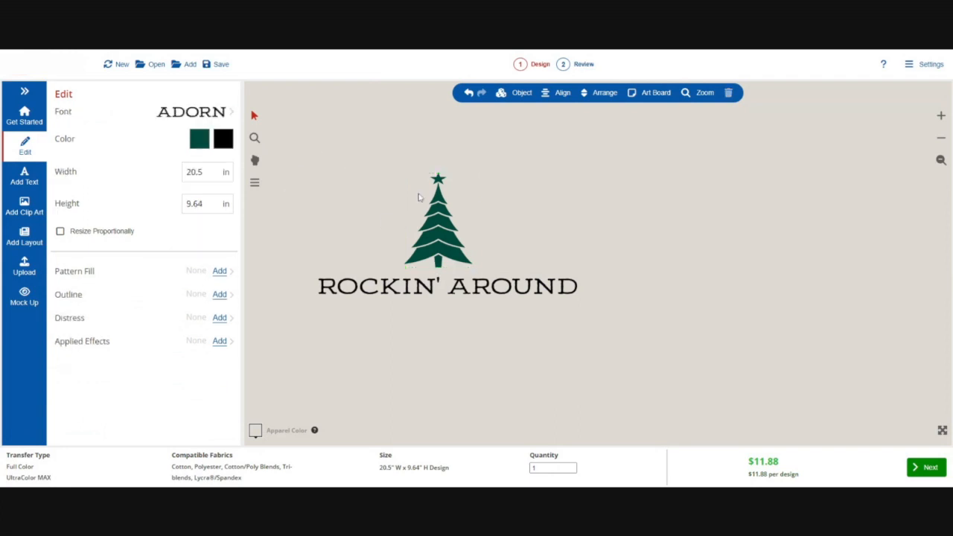
pyautogui.click(452, 229)
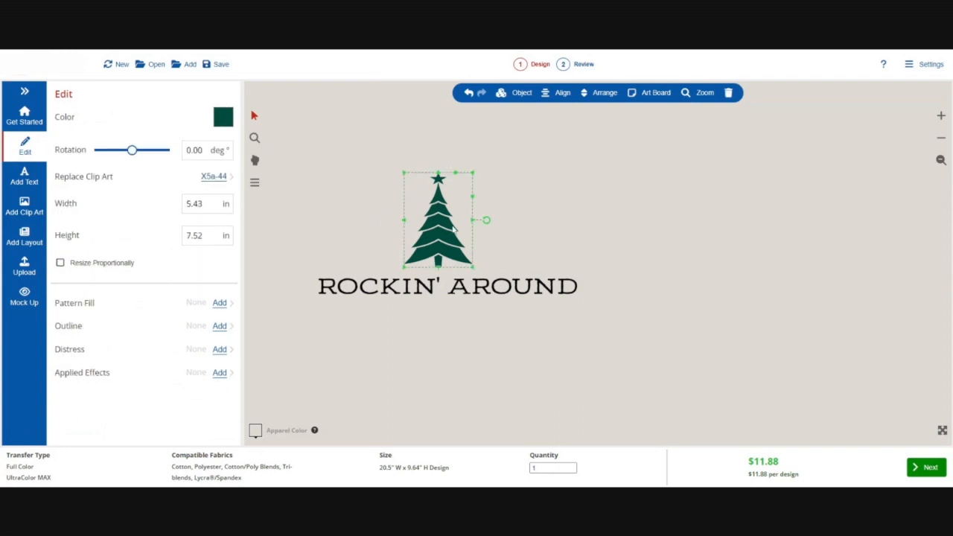
pyautogui.click(219, 303)
pyautogui.scroll(-5, 182, 286)
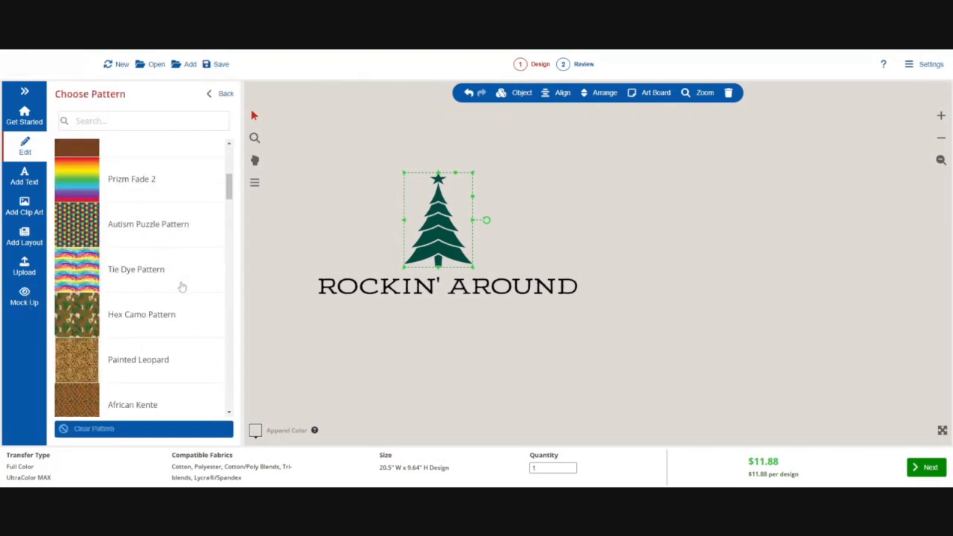
pyautogui.scroll(3, 182, 287)
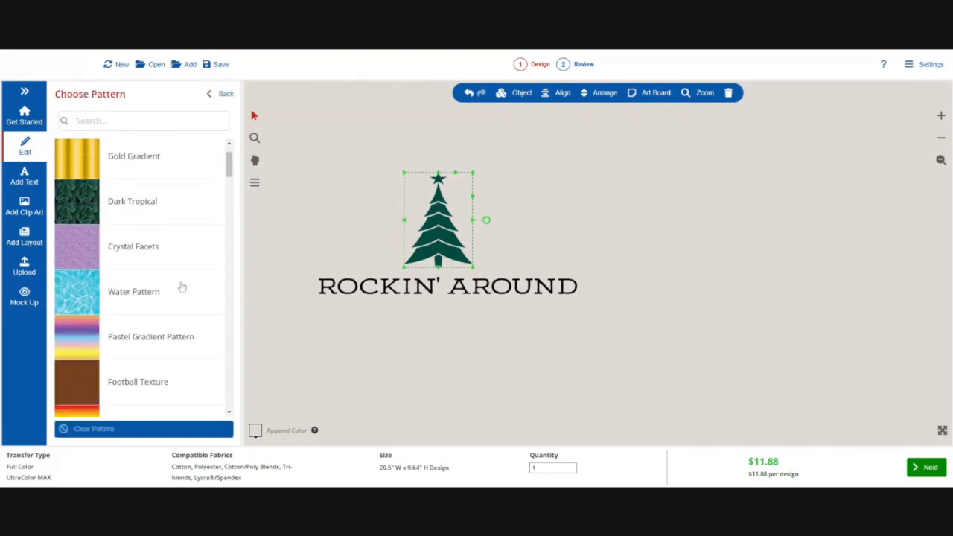
pyautogui.scroll(1, 182, 287)
pyautogui.scroll(-6, 181, 288)
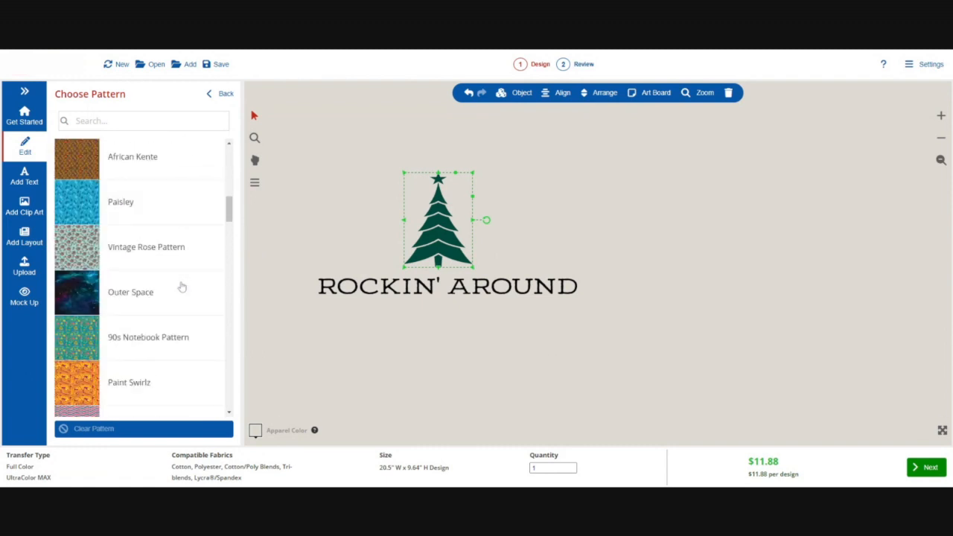
pyautogui.scroll(-6, 181, 288)
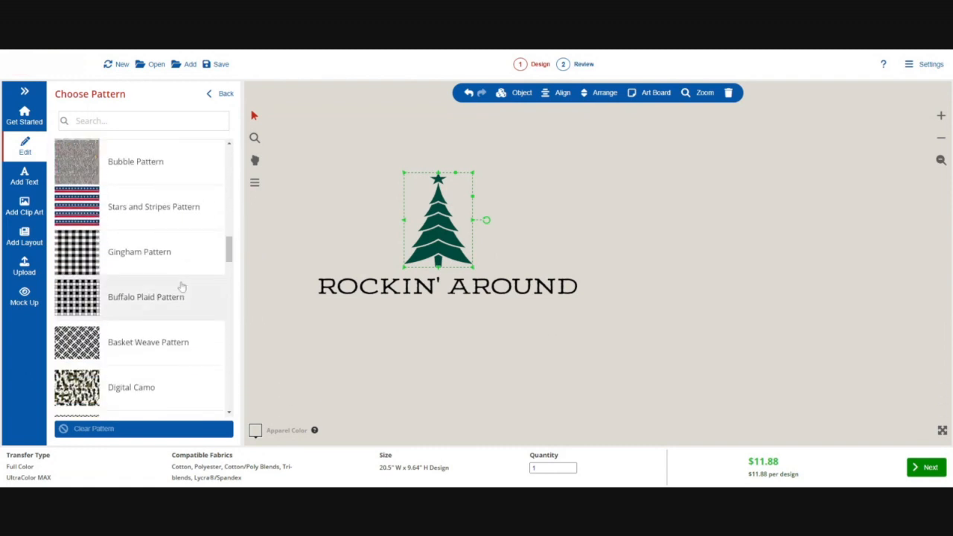
pyautogui.scroll(-1, 182, 287)
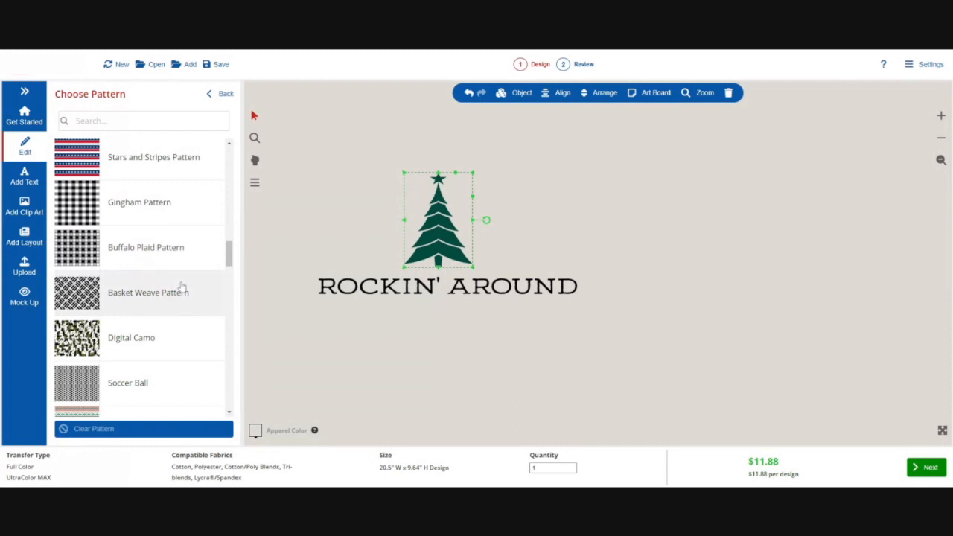
pyautogui.click(77, 293)
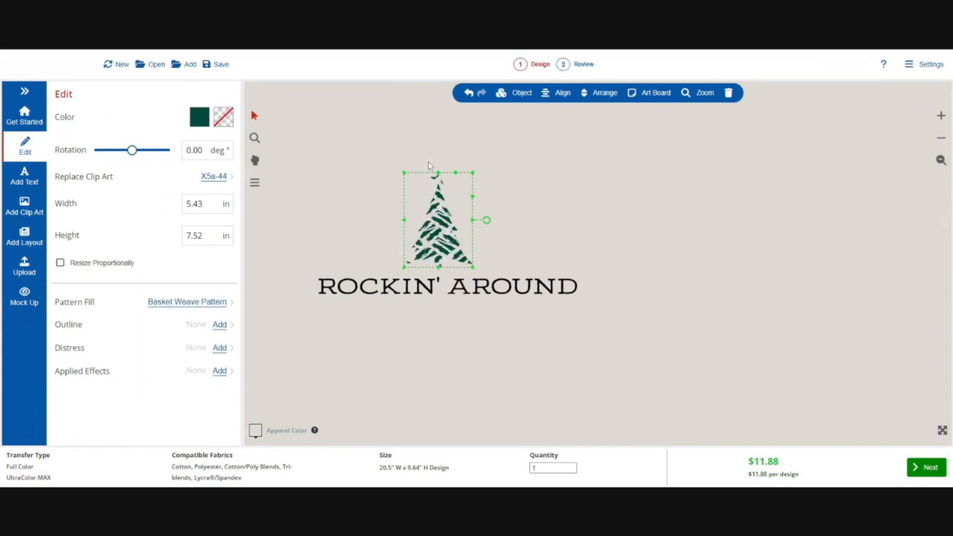
# Search the clip art library for STAR and add the X19A-469 star to the design
pyautogui.click(444, 193)
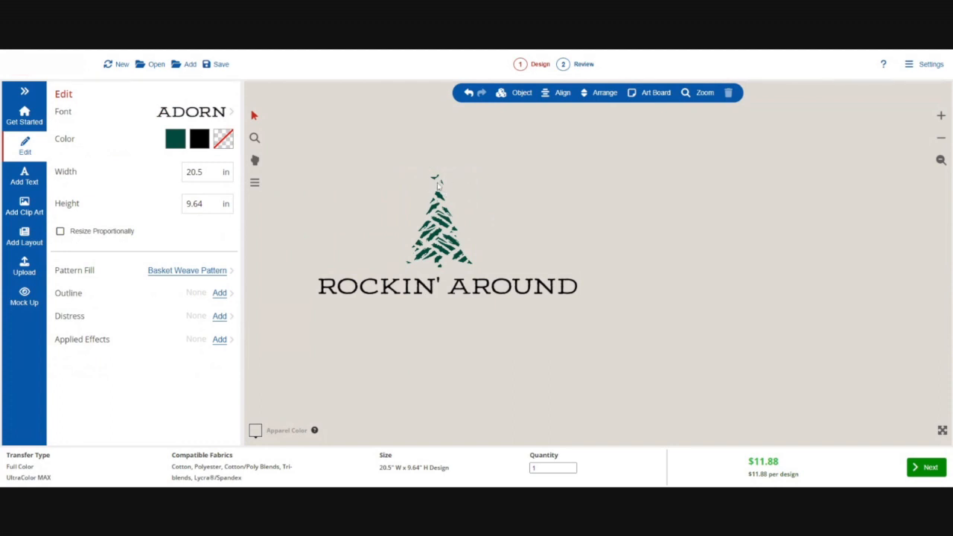
pyautogui.click(29, 205)
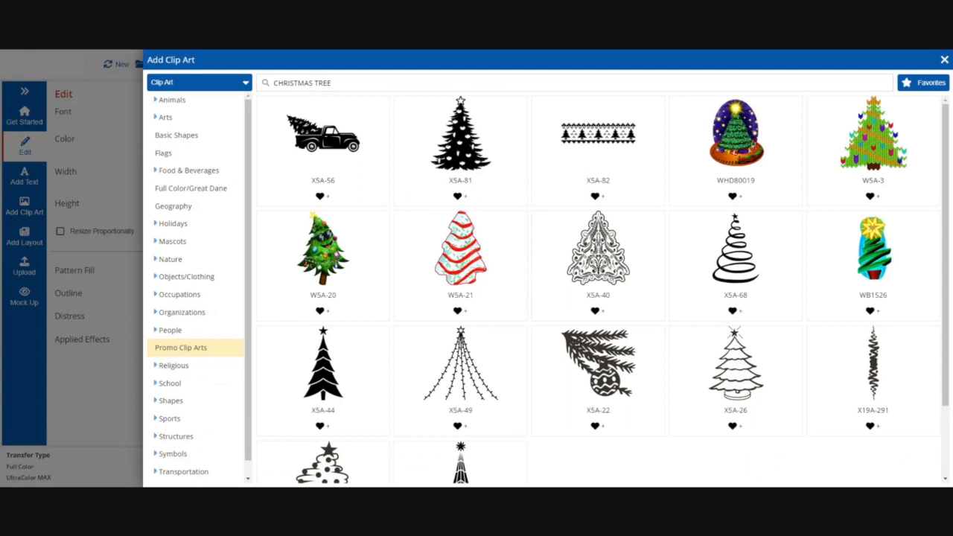
pyautogui.write('STAR')
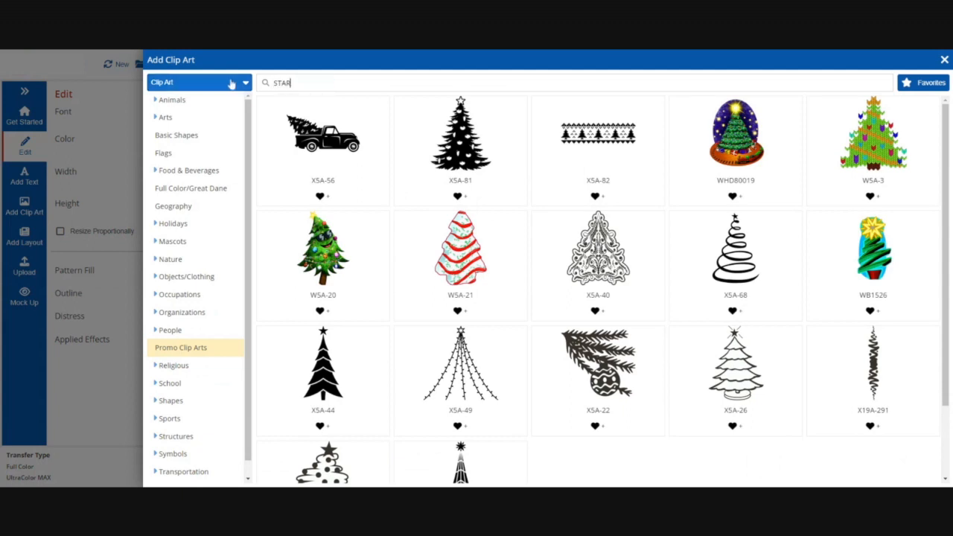
pyautogui.press('Return')
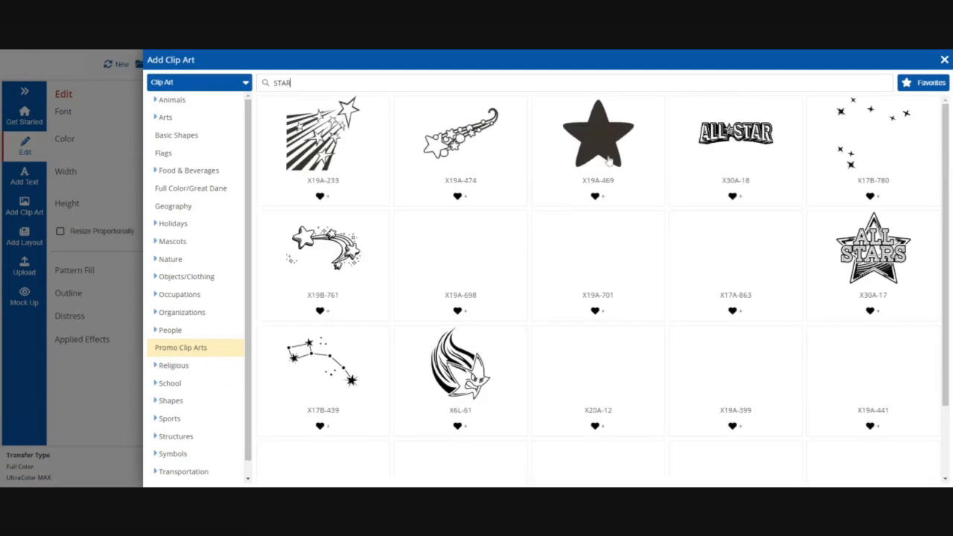
pyautogui.click(608, 162)
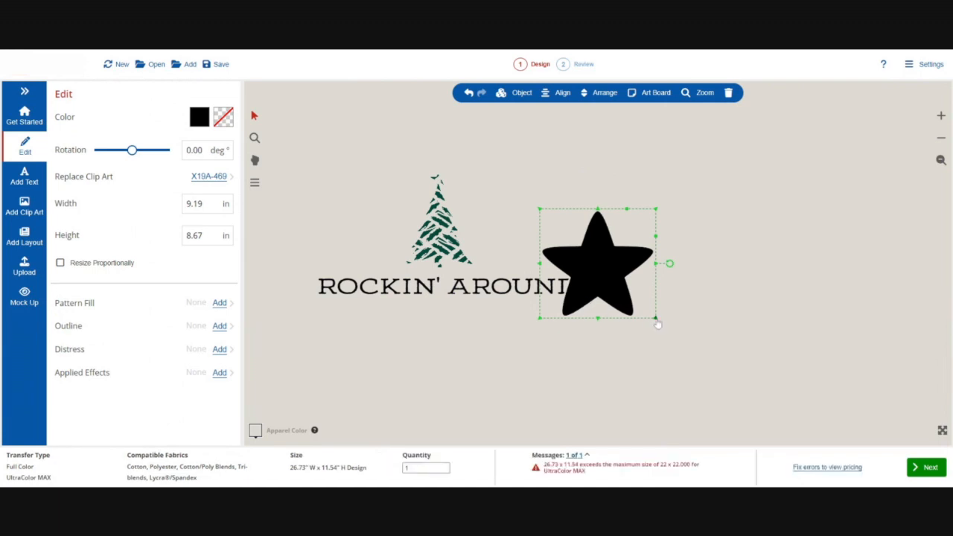
# Shrink the star to about 1.48 × 1.39 in and place it on top of the tree
pyautogui.moveTo(658, 324); pyautogui.dragTo(437, 179)
pyautogui.click(460, 191)
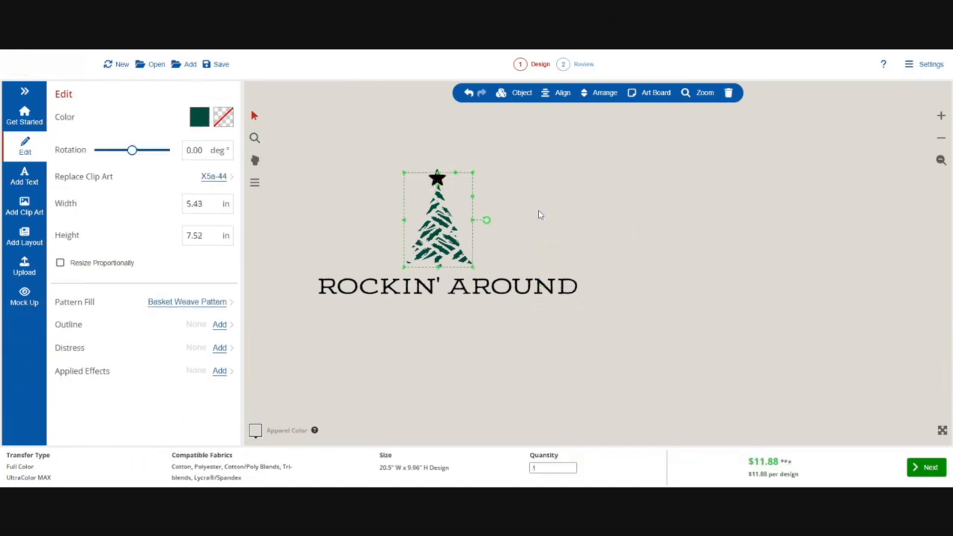
pyautogui.click(437, 176)
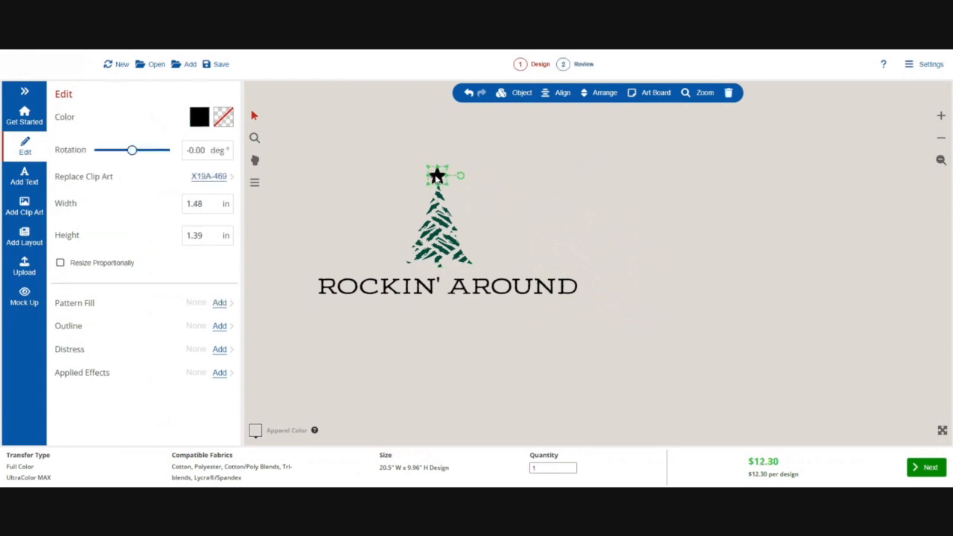
# Fine-tune the star on the treetop to about 1.41 × 1.33 in and open its color swatch
pyautogui.moveTo(447, 186); pyautogui.dragTo(446, 184)
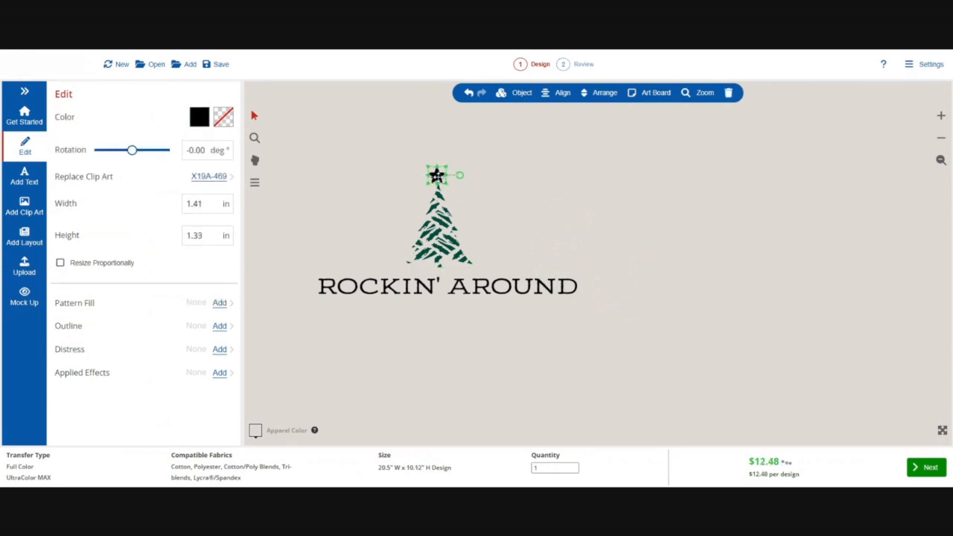
pyautogui.click(457, 192)
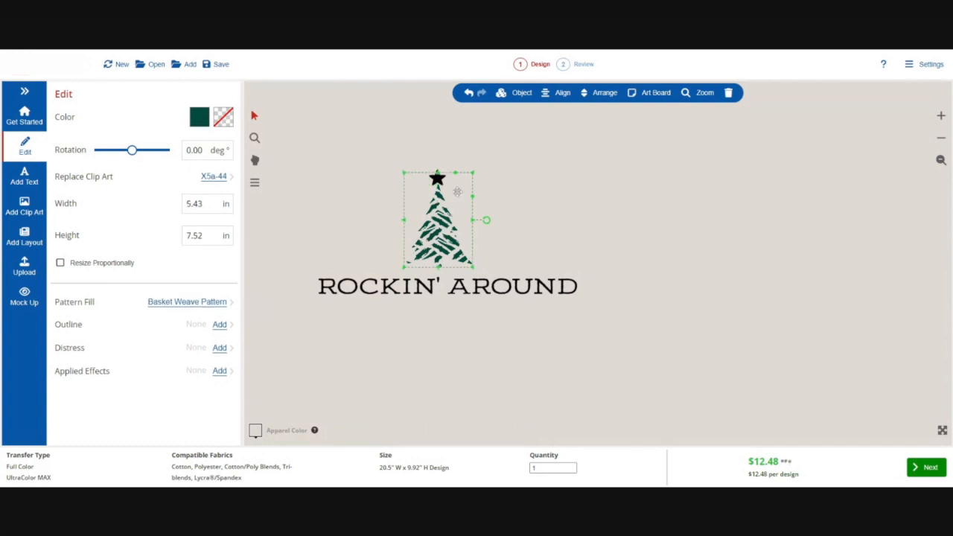
pyautogui.click(437, 177)
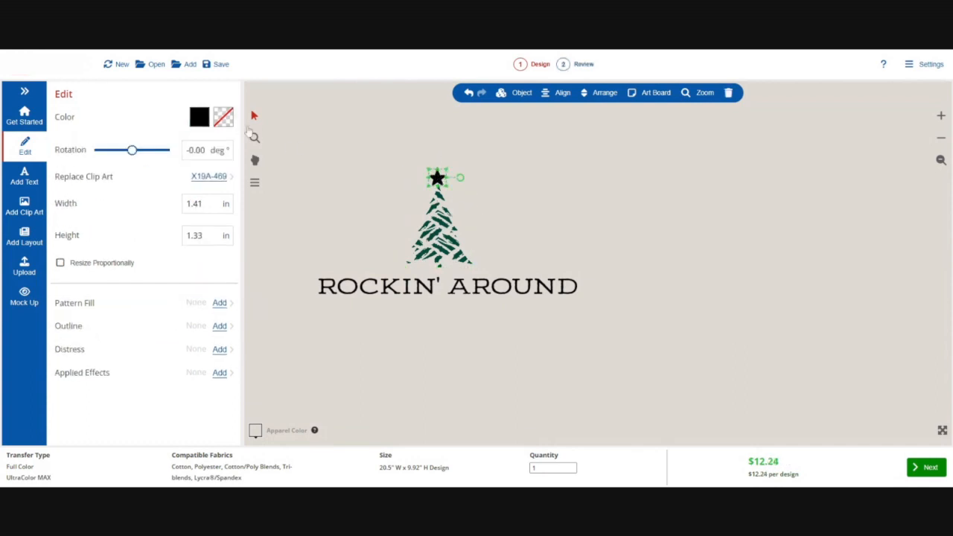
pyautogui.click(199, 119)
pyautogui.click(176, 429)
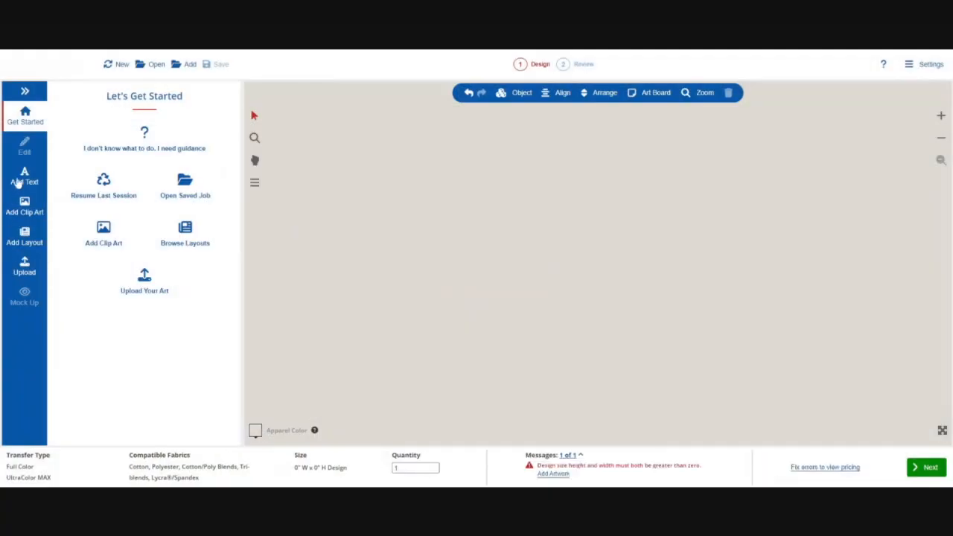
# Add the text 15 on a new design, set its font to ALL STAR (NUMBERS) and reposition it
pyautogui.click(25, 176)
pyautogui.write('15')
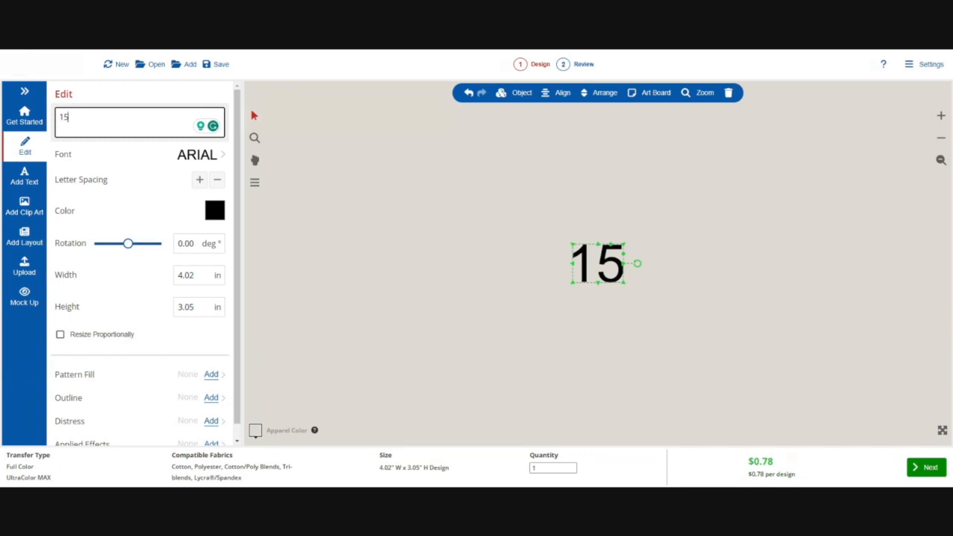
pyautogui.click(197, 154)
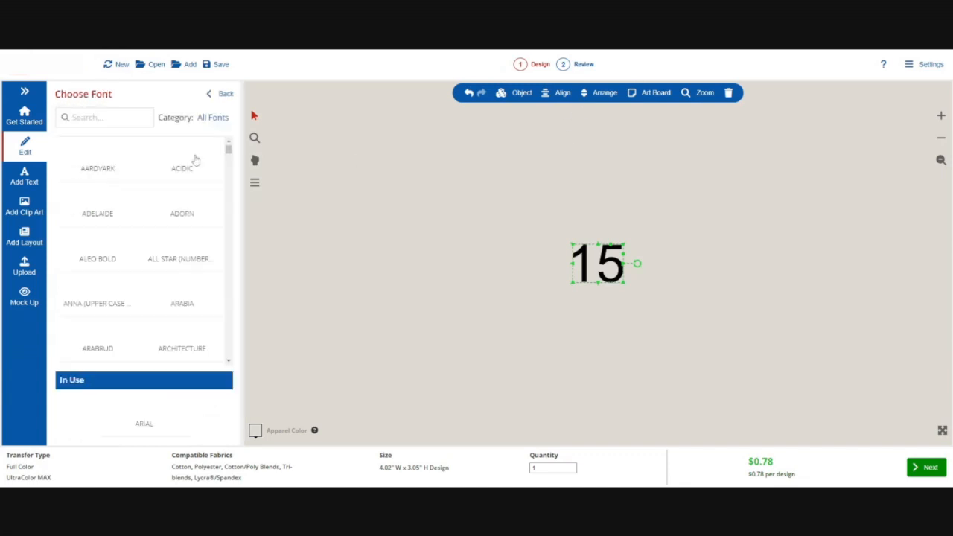
pyautogui.click(187, 249)
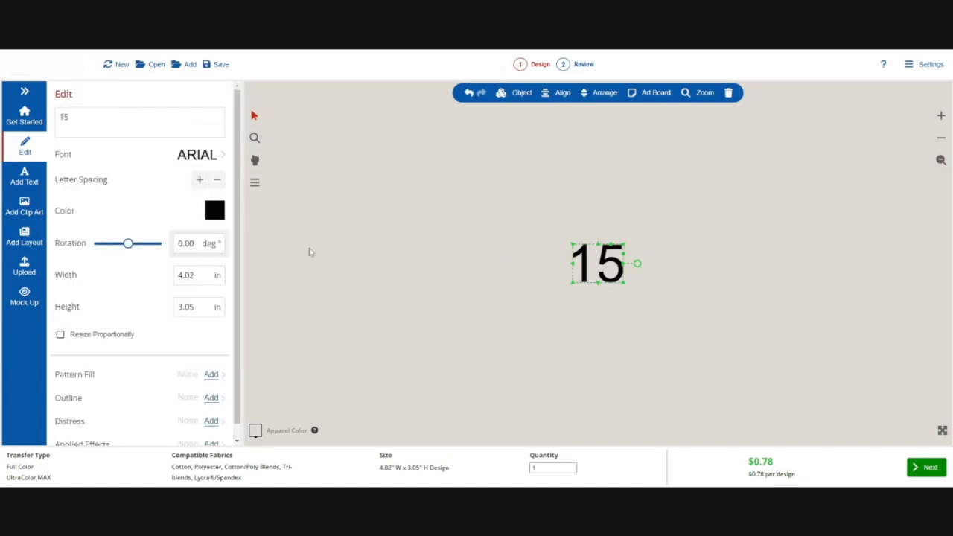
pyautogui.moveTo(593, 265); pyautogui.dragTo(517, 330)
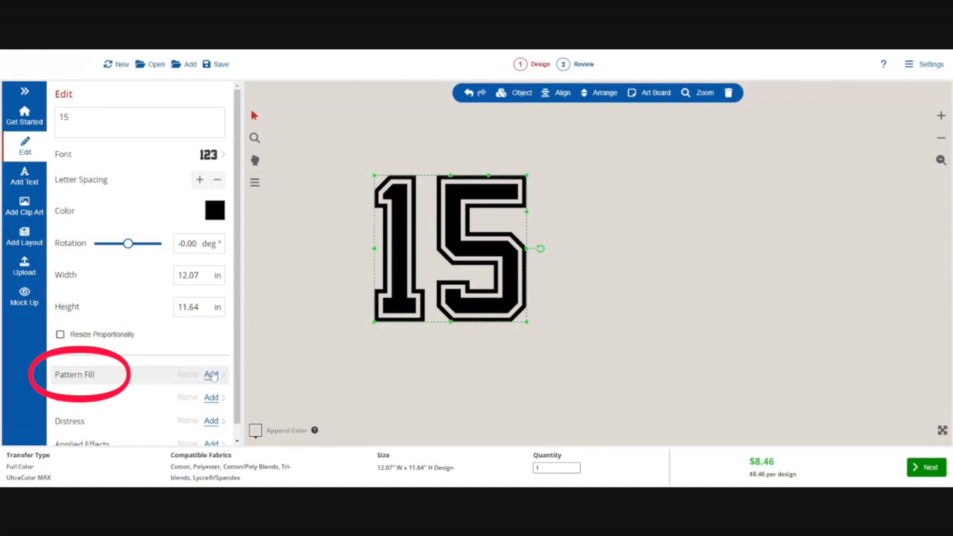
# Apply the Prizm Fade 2 pattern fill to the 15
pyautogui.click(212, 375)
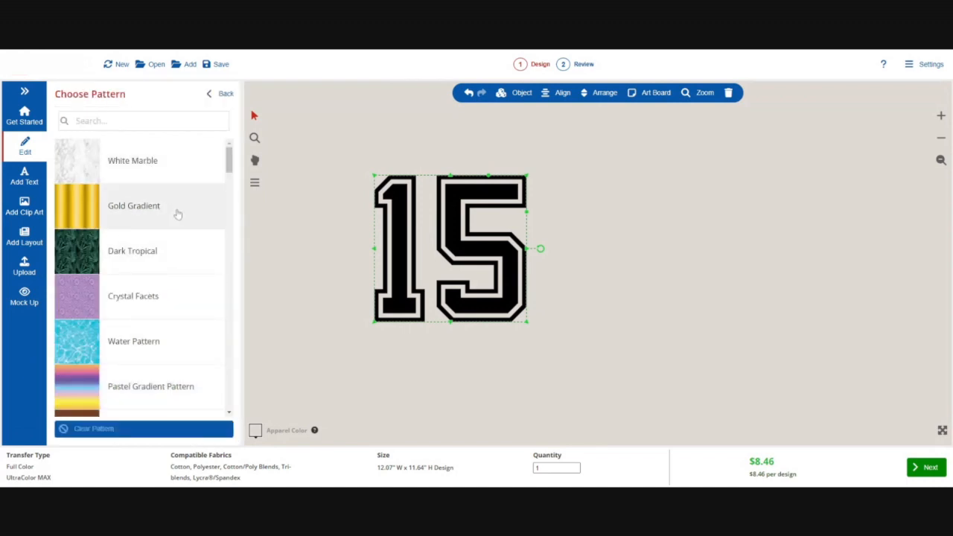
pyautogui.scroll(-1, 179, 253)
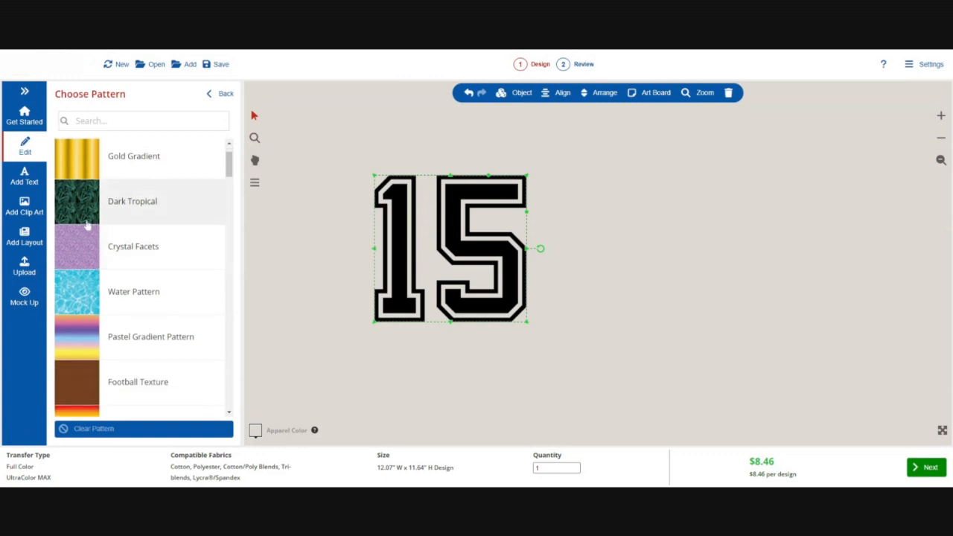
pyautogui.scroll(-2, 175, 323)
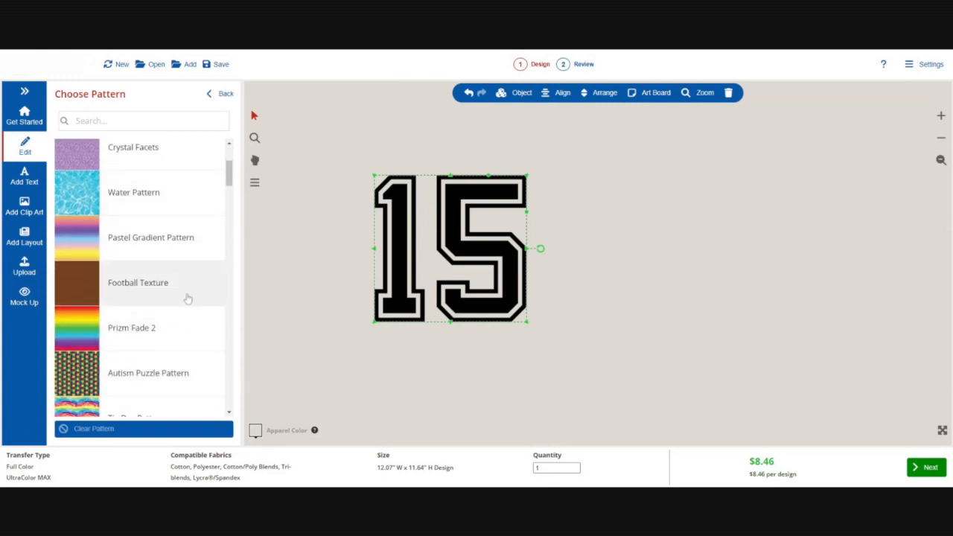
pyautogui.scroll(-1, 186, 298)
pyautogui.click(162, 293)
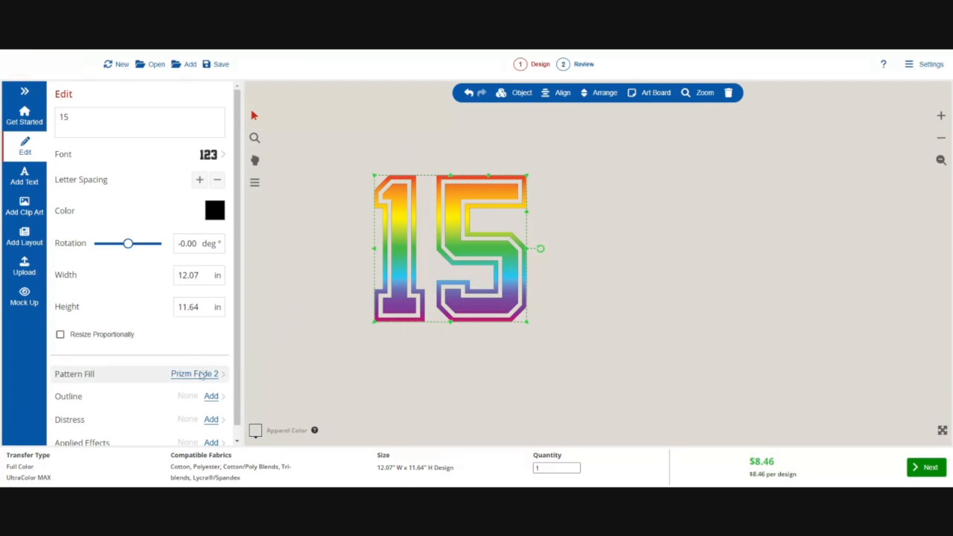
# Add a White touching outline to the 15 and adjust the outline thickness
pyautogui.click(211, 396)
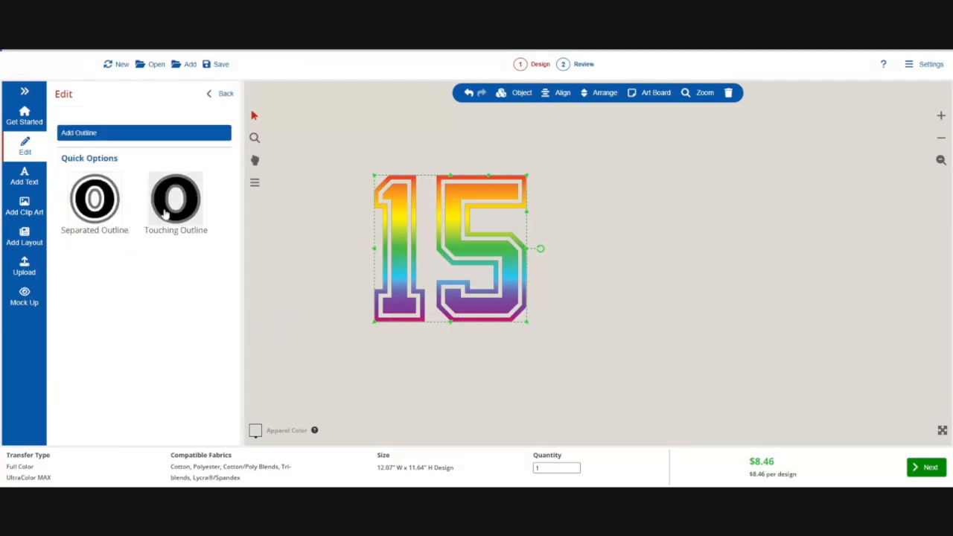
pyautogui.click(165, 214)
pyautogui.click(221, 164)
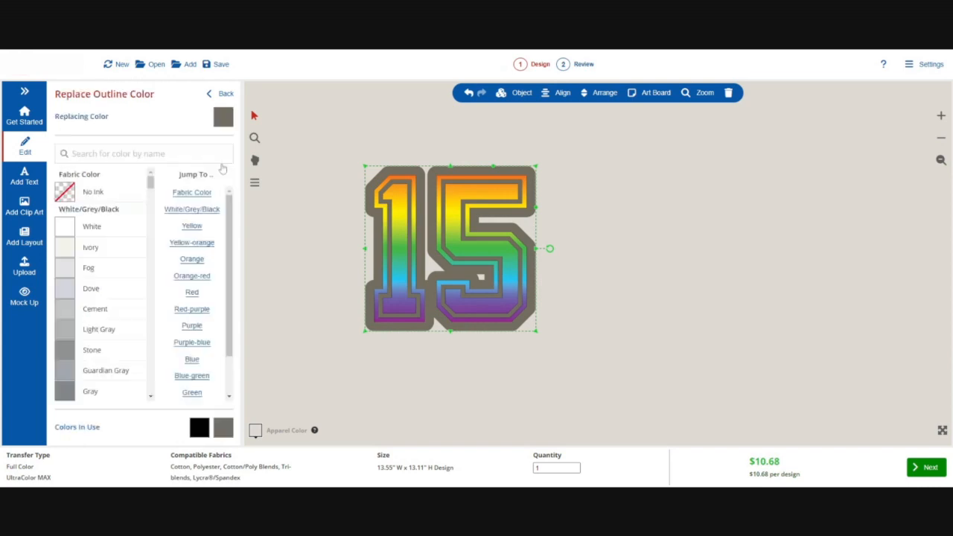
pyautogui.click(72, 233)
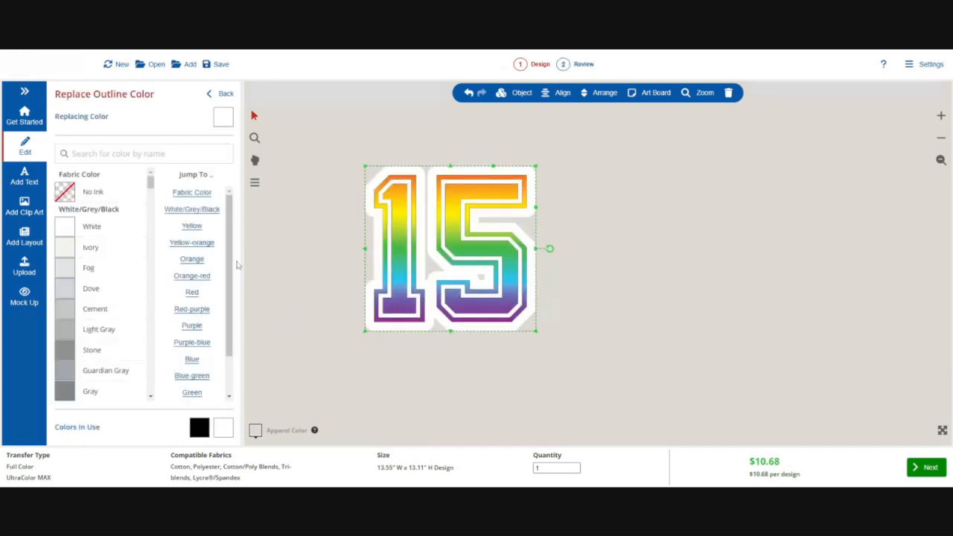
pyautogui.moveTo(230, 272); pyautogui.dragTo(223, 344)
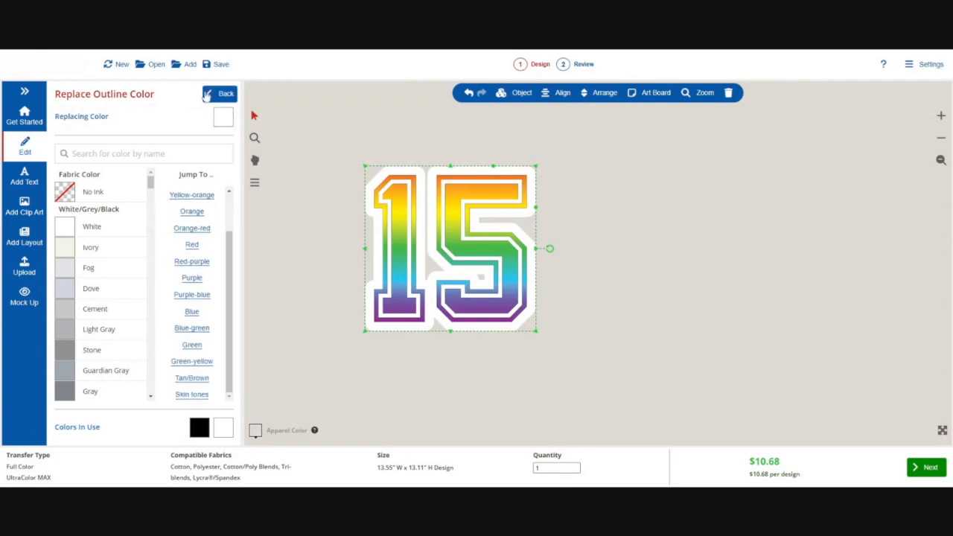
pyautogui.click(210, 95)
pyautogui.click(146, 140)
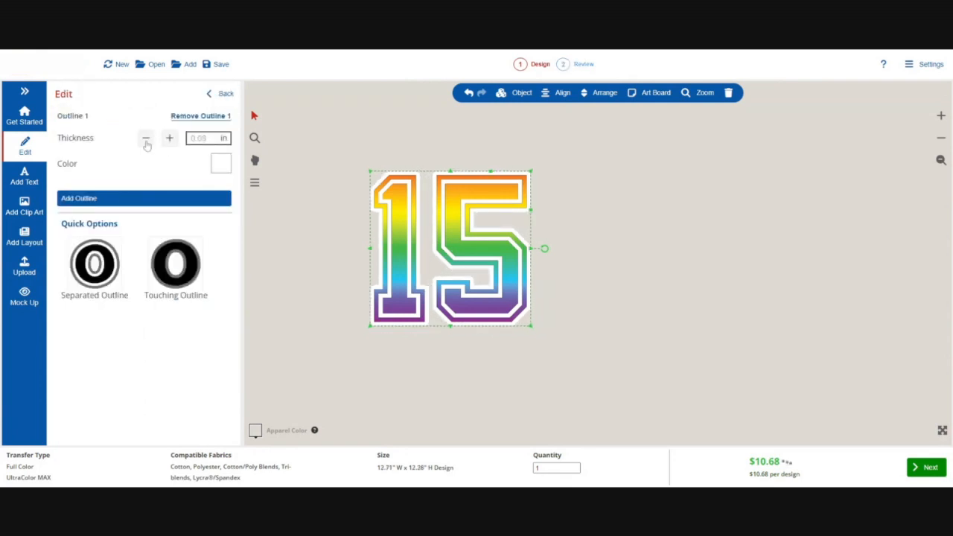
pyautogui.click(169, 139)
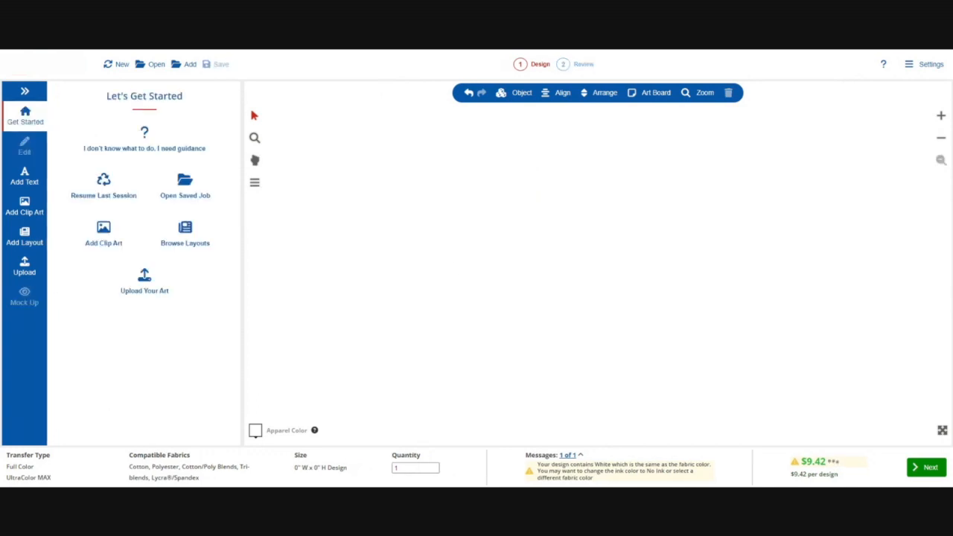
# Open the layout library on a new design and filter it to the Sports Football category
pyautogui.click(25, 239)
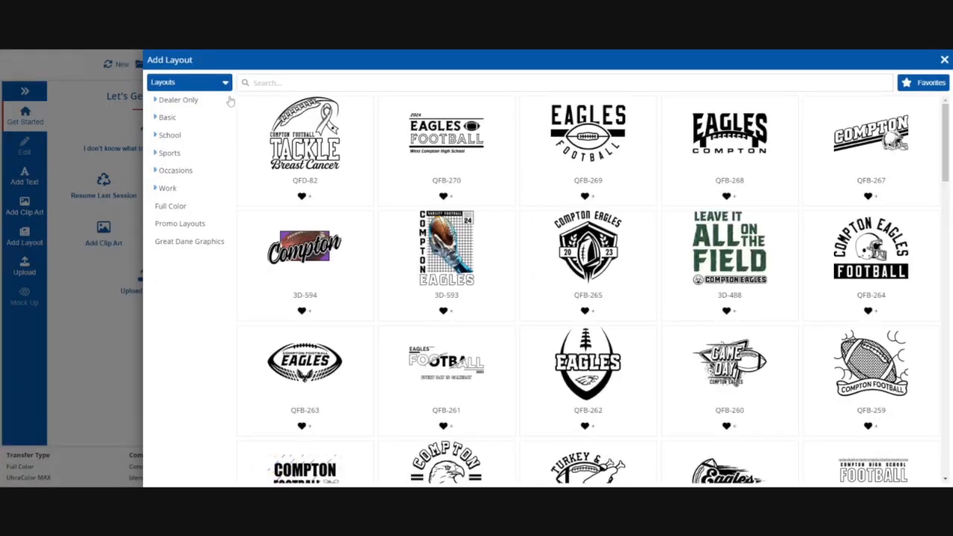
pyautogui.click(170, 135)
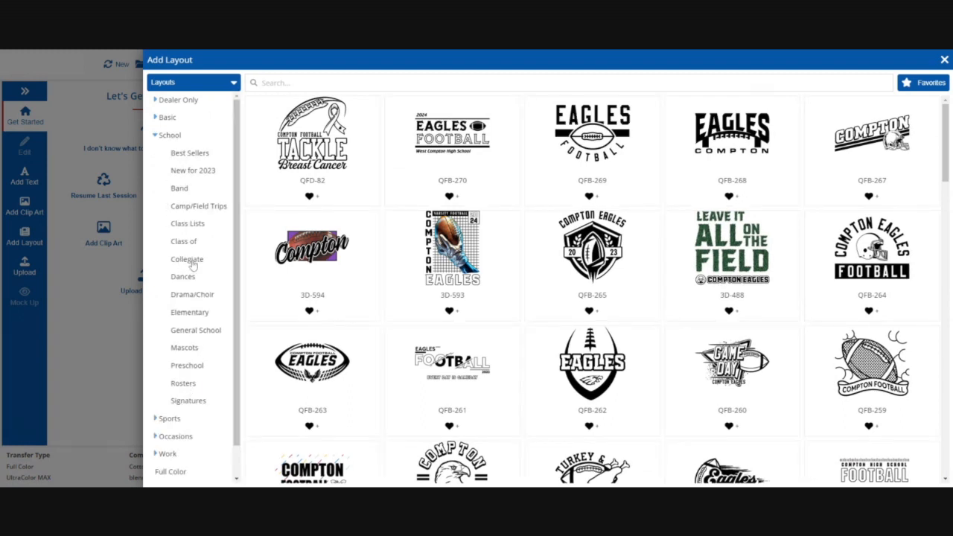
pyautogui.scroll(-1, 186, 288)
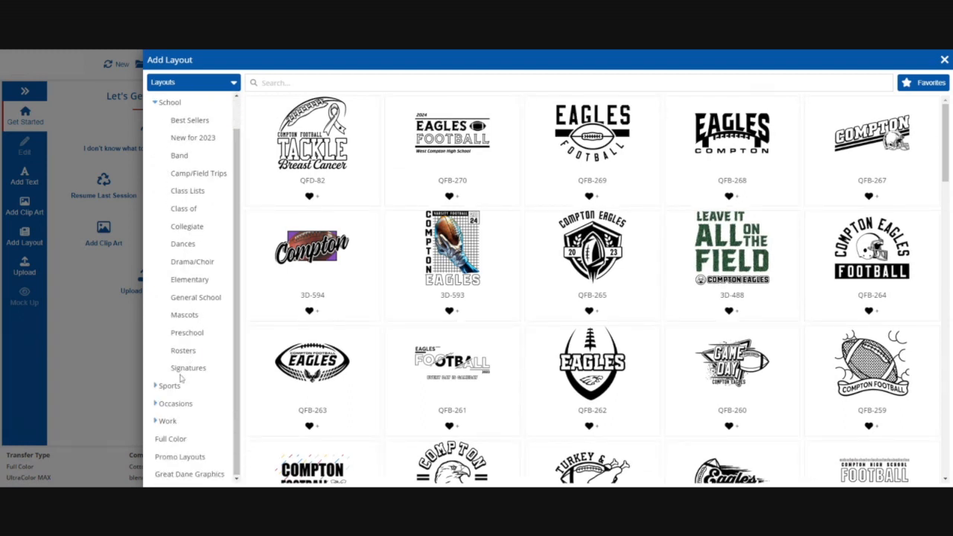
pyautogui.click(172, 385)
pyautogui.scroll(-2, 180, 362)
pyautogui.scroll(-3, 180, 362)
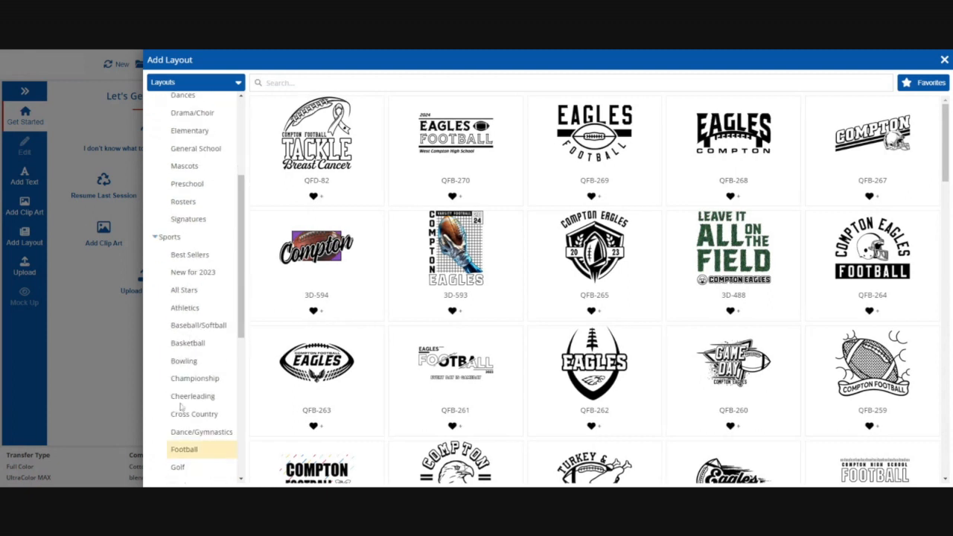
pyautogui.scroll(-4, 182, 407)
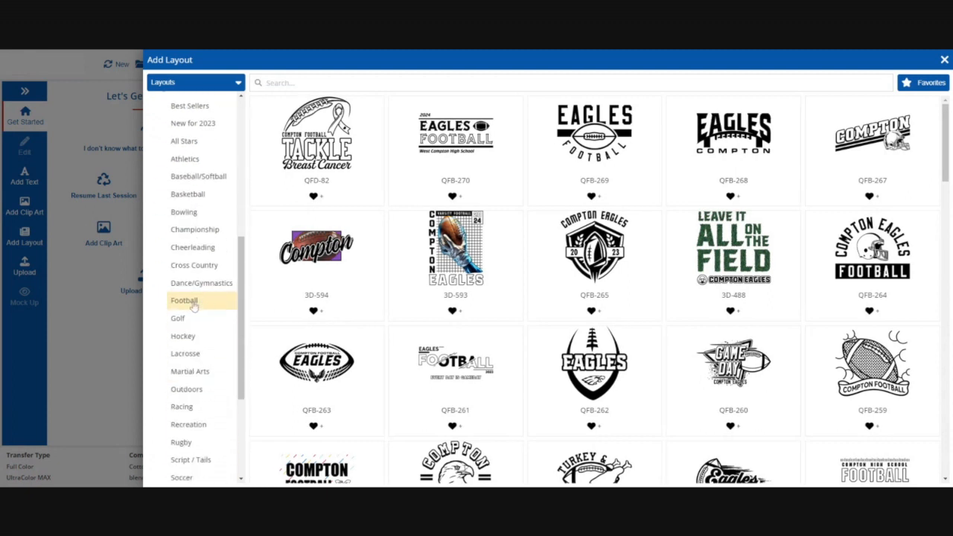
pyautogui.click(194, 307)
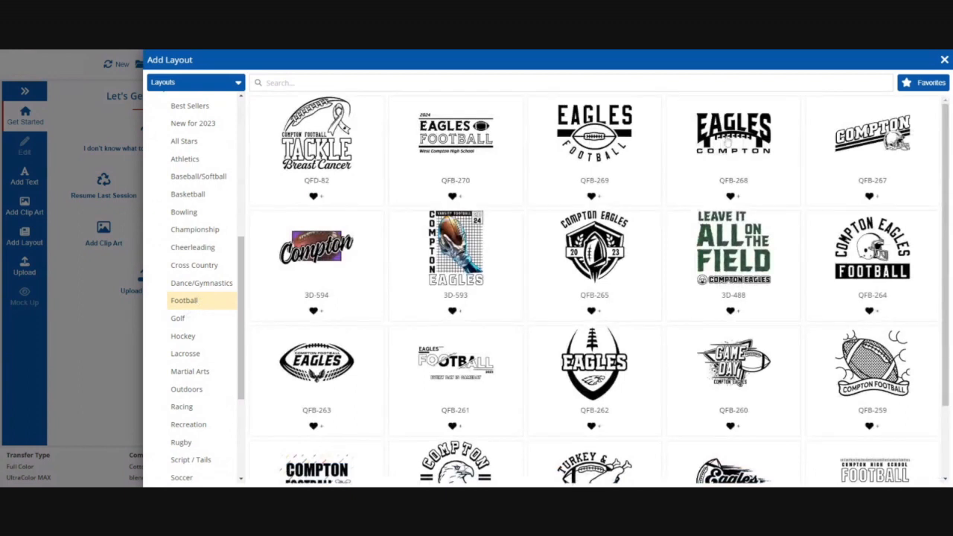
# Browse through the Sports Football layouts, loading more results to view additional designs
pyautogui.scroll(-1, 835, 212)
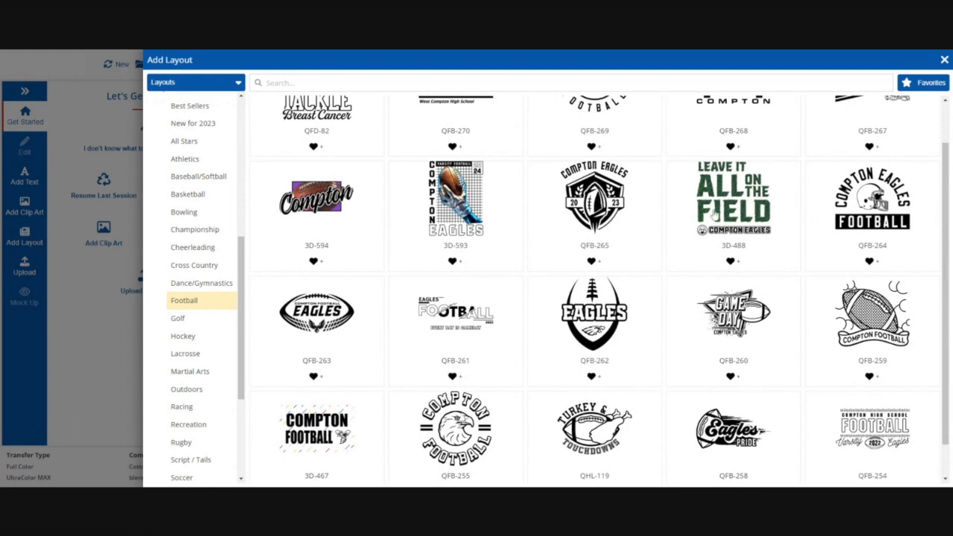
pyautogui.scroll(-1, 714, 214)
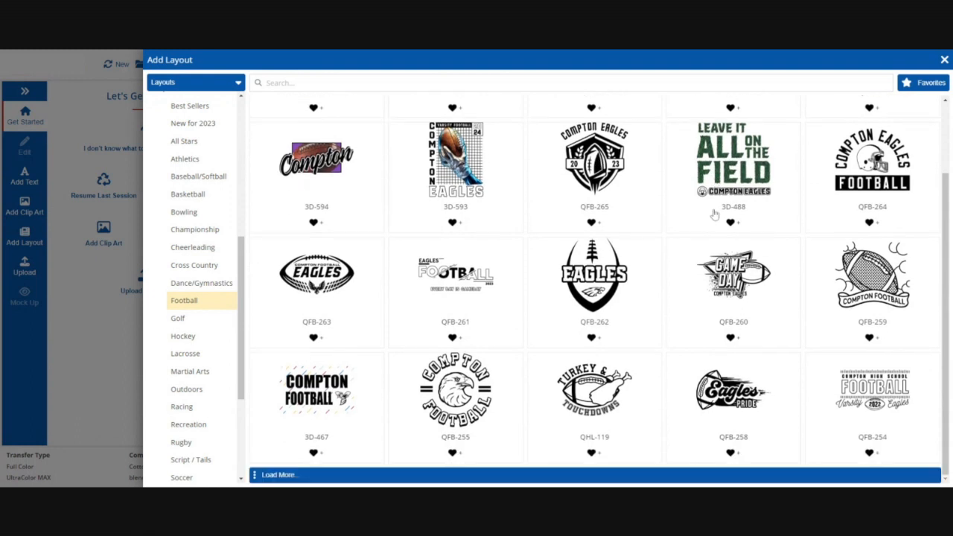
pyautogui.click(457, 476)
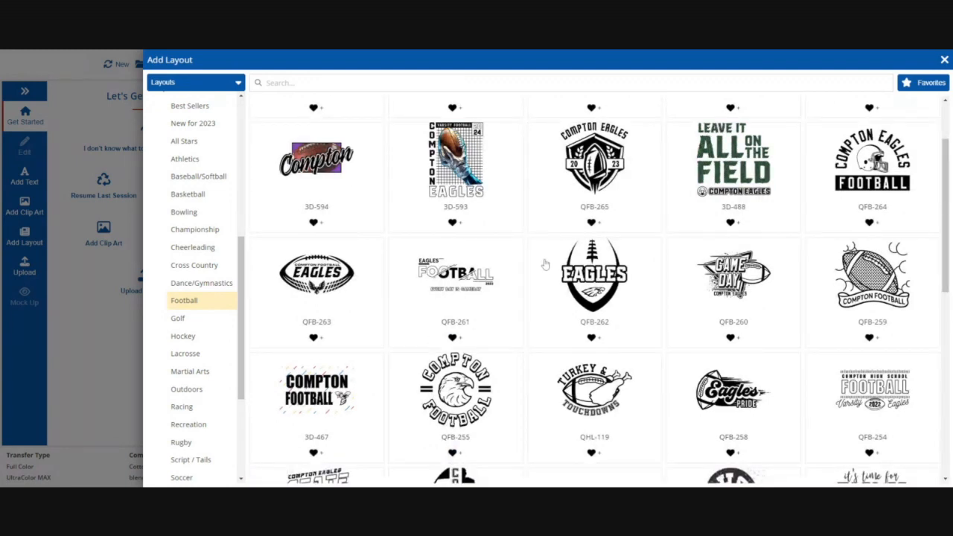
pyautogui.scroll(-3, 545, 265)
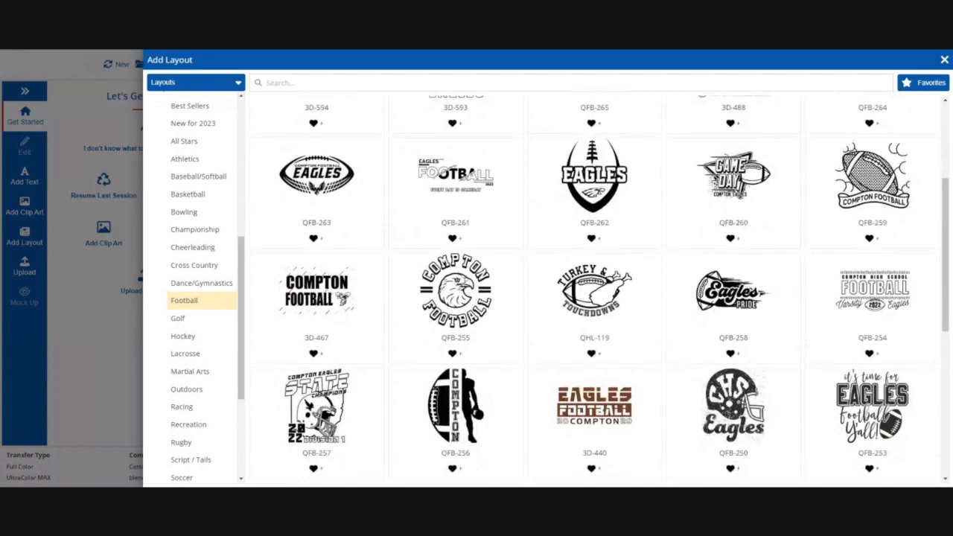
pyautogui.scroll(-6, 545, 265)
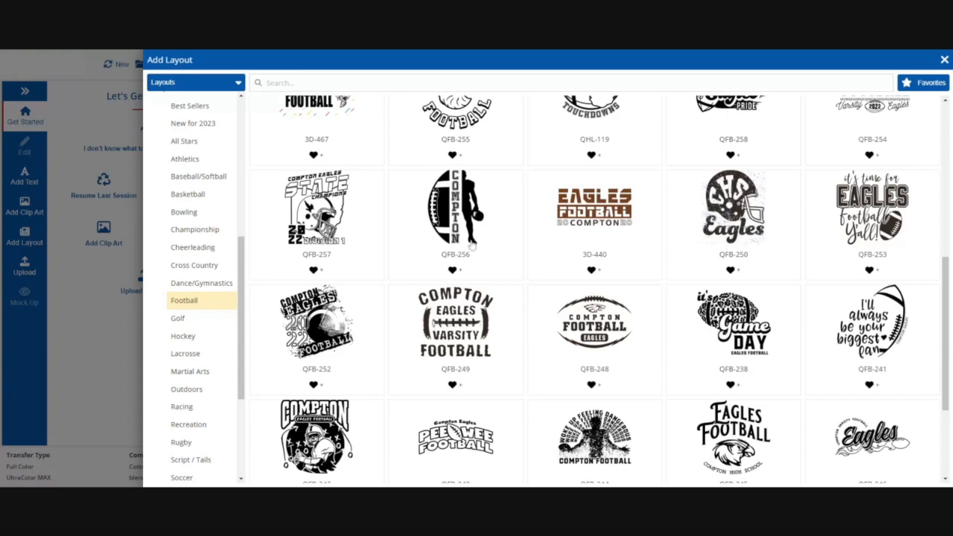
pyautogui.scroll(-2, 471, 245)
pyautogui.scroll(-4, 471, 246)
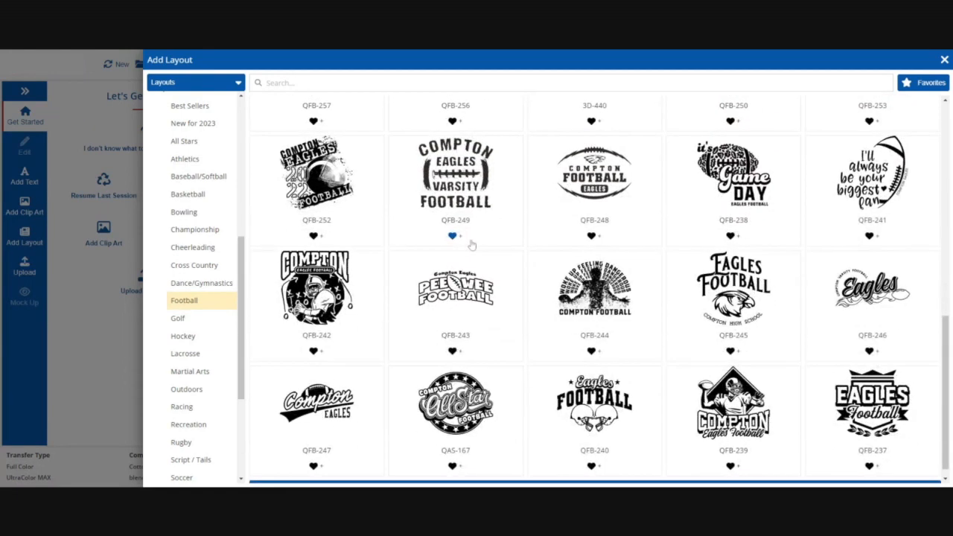
pyautogui.scroll(-1, 472, 246)
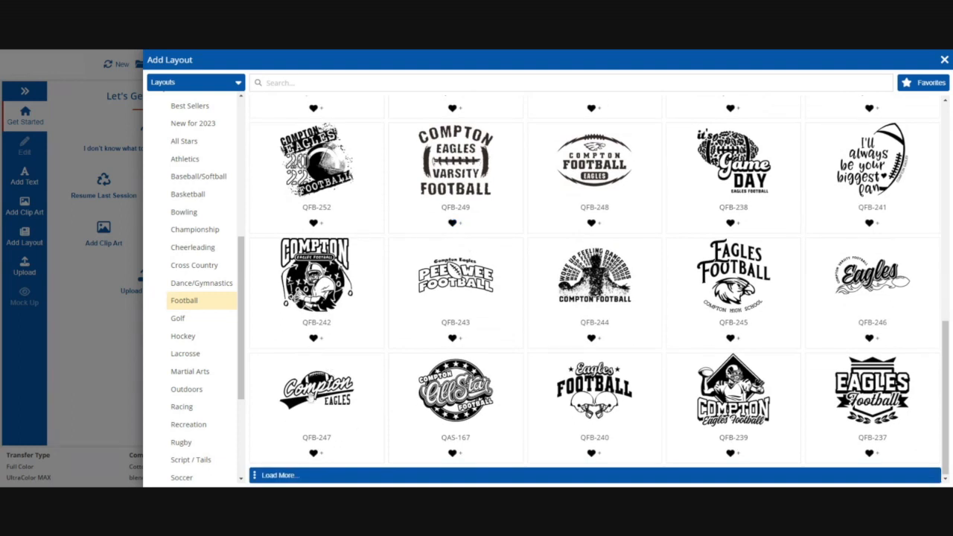
pyautogui.click(372, 470)
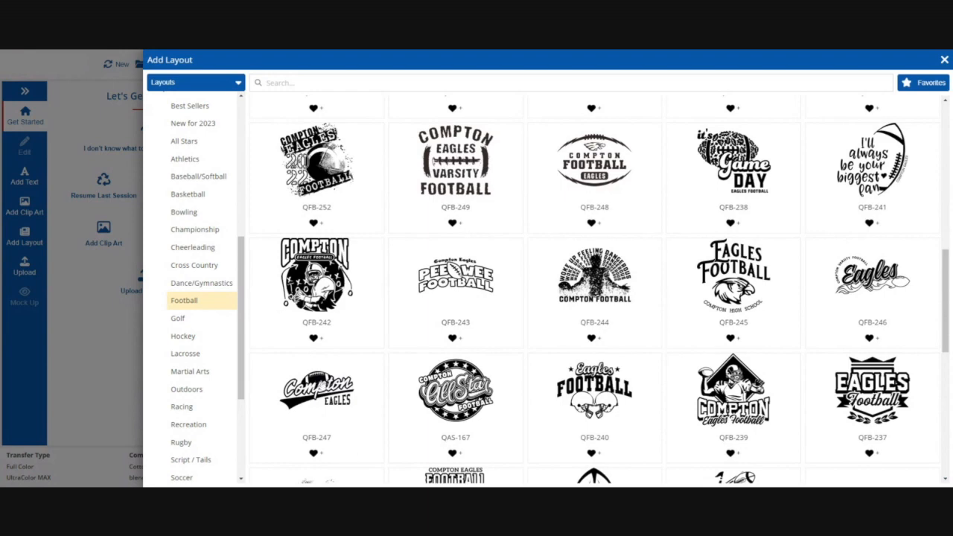
pyautogui.scroll(-1, 311, 366)
pyautogui.scroll(-3, 309, 363)
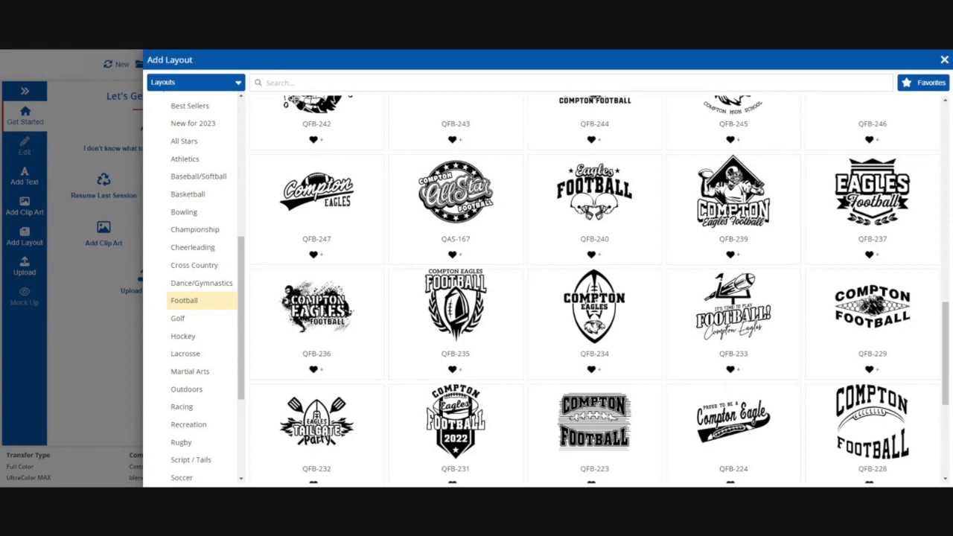
pyautogui.scroll(-3, 711, 191)
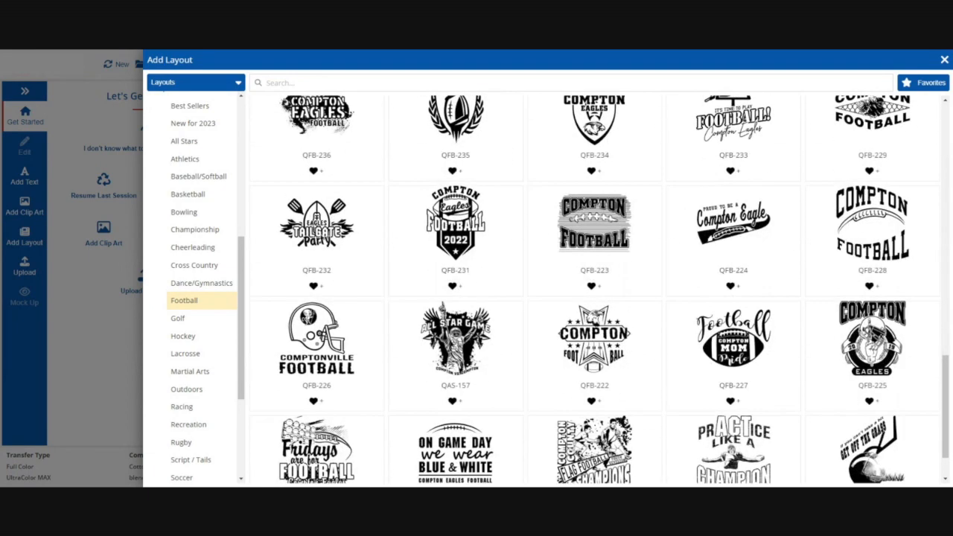
pyautogui.scroll(-2, 712, 191)
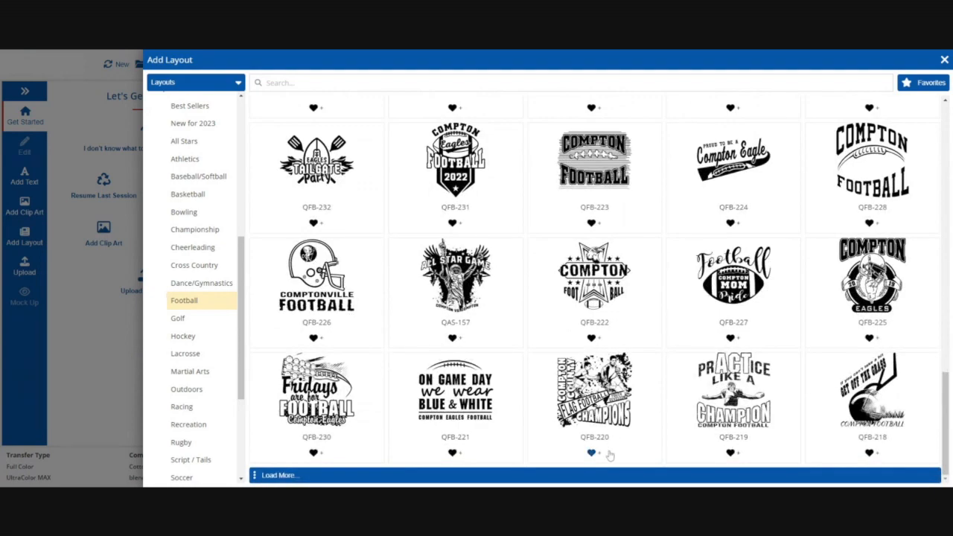
pyautogui.click(606, 474)
pyautogui.scroll(10, 644, 163)
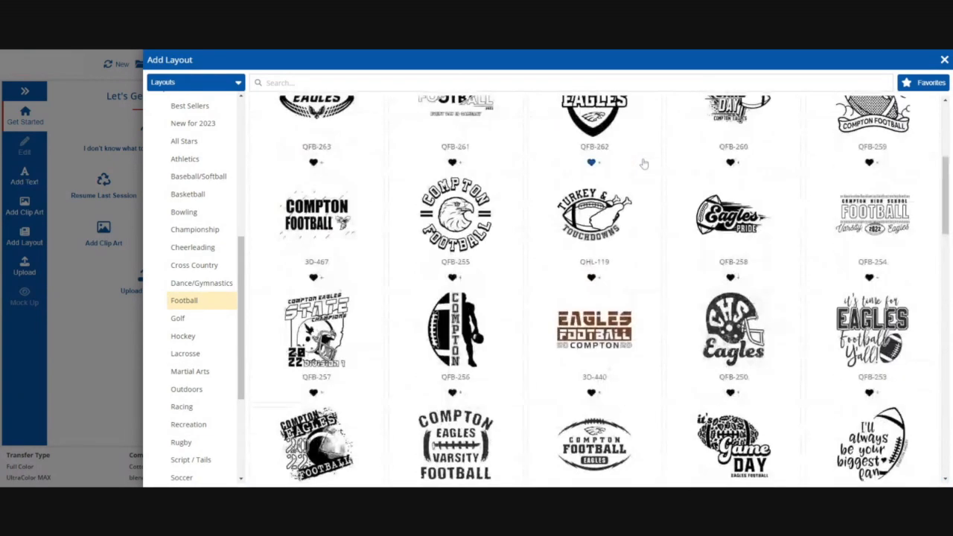
pyautogui.scroll(-8, 644, 163)
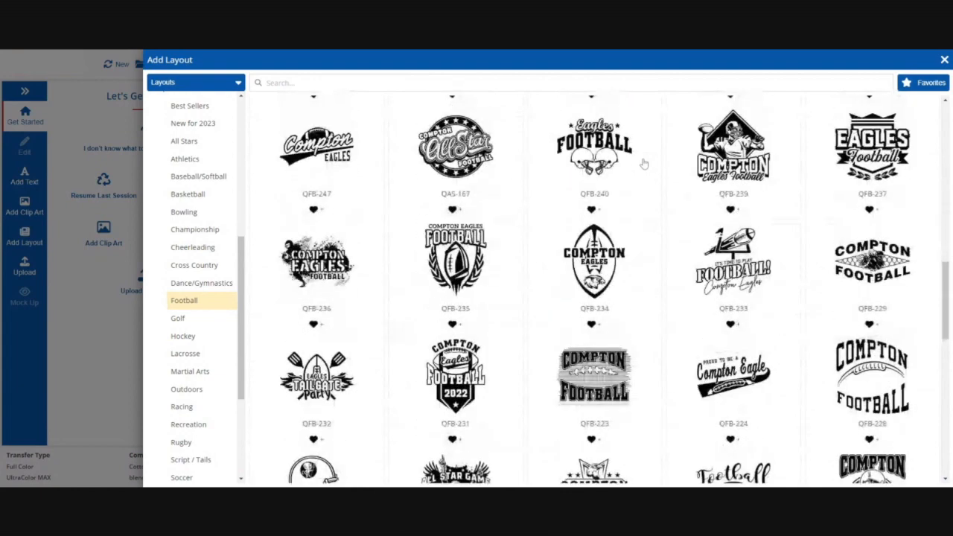
pyautogui.scroll(-2, 644, 163)
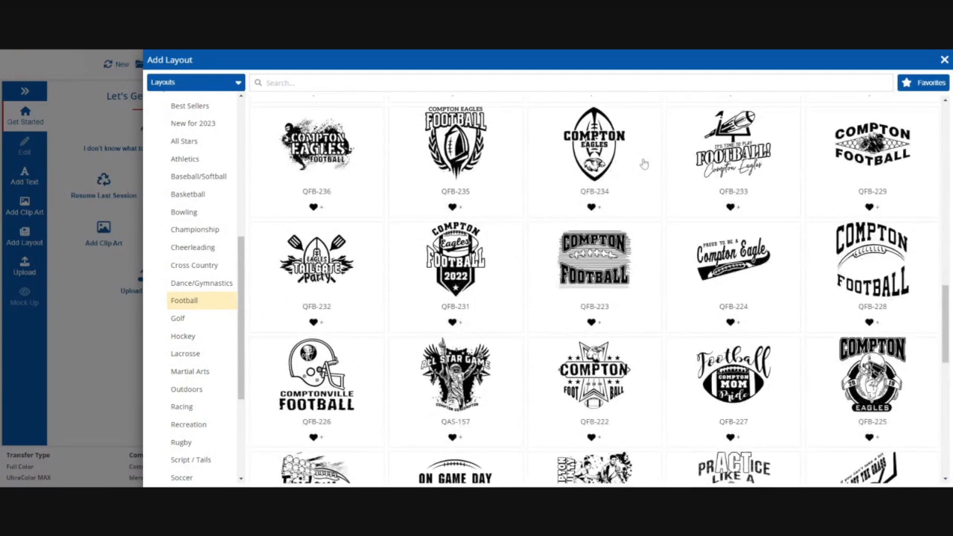
pyautogui.scroll(-1, 644, 163)
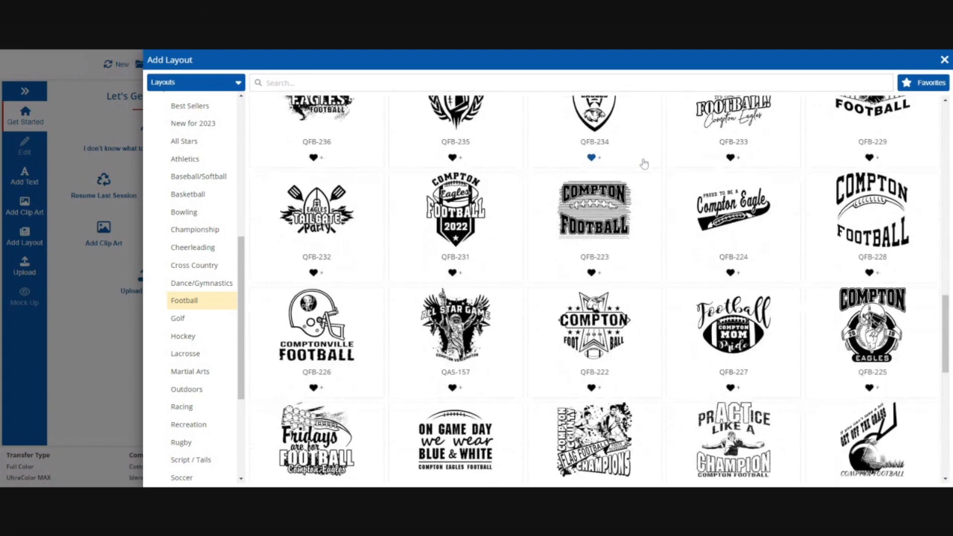
pyautogui.scroll(-1, 644, 163)
pyautogui.scroll(-2, 644, 163)
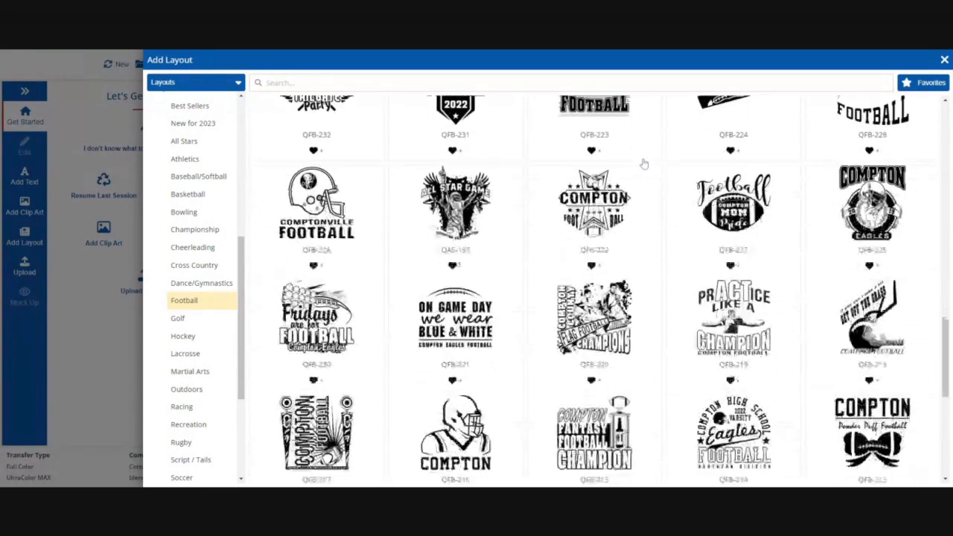
pyautogui.scroll(-3, 644, 163)
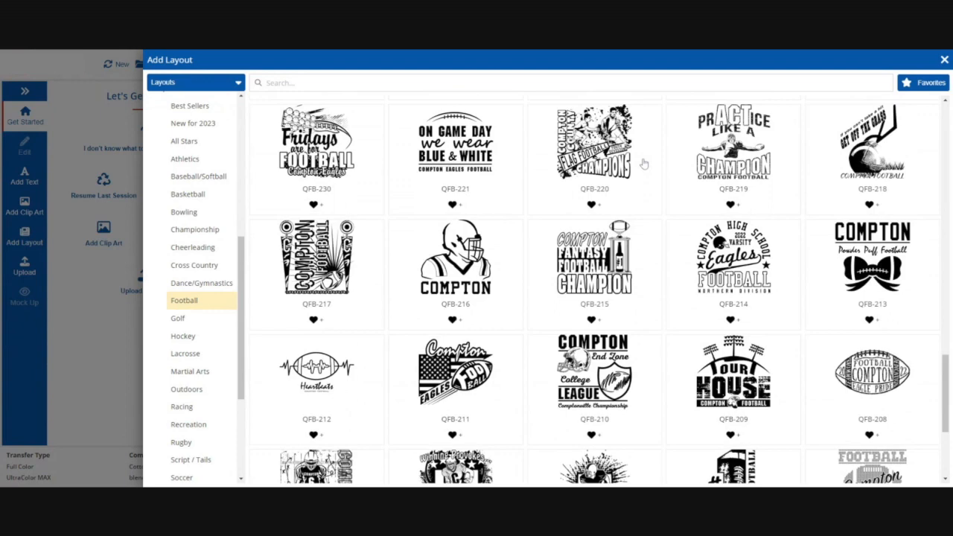
pyautogui.scroll(-3, 644, 164)
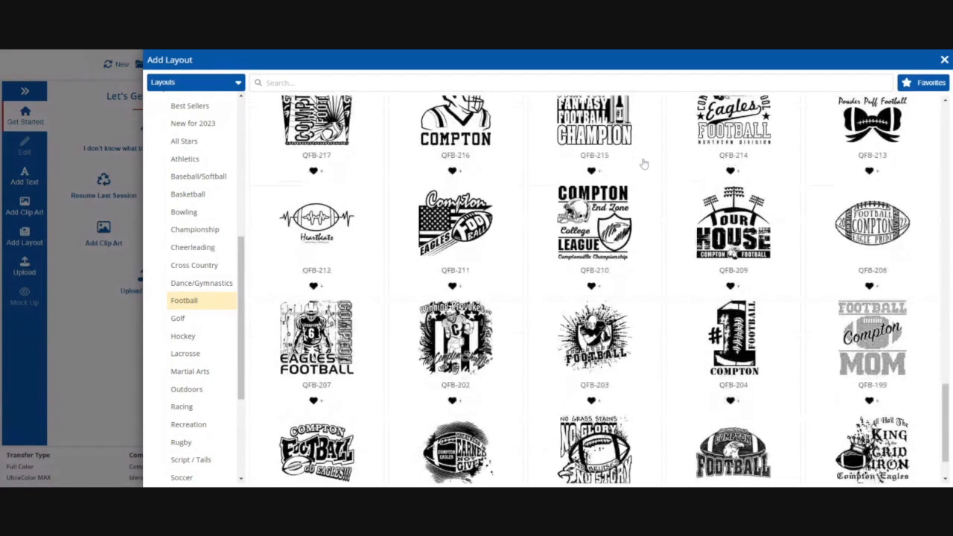
pyautogui.scroll(-2, 644, 163)
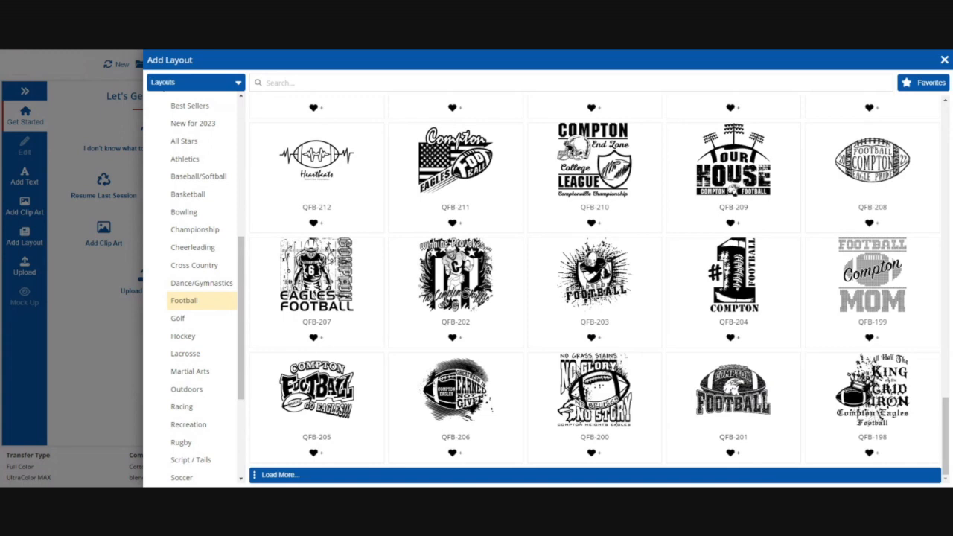
# Add the QFB-201 football layout to the design and clear its distress effect
pyautogui.click(749, 408)
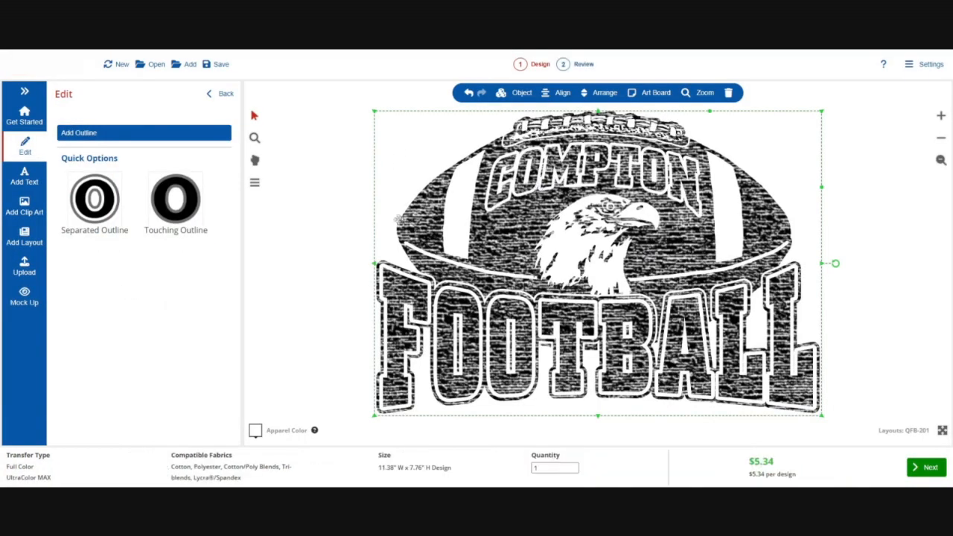
pyautogui.click(221, 95)
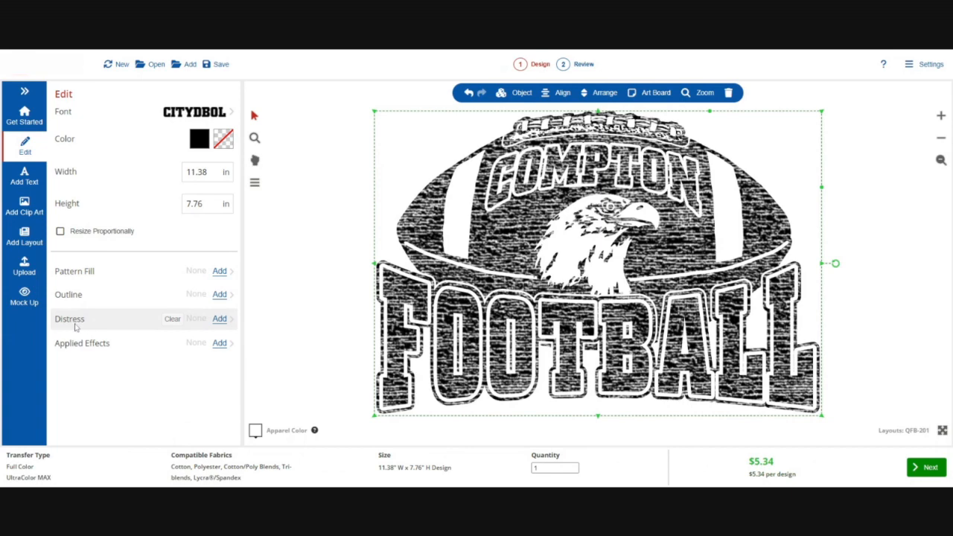
pyautogui.click(172, 318)
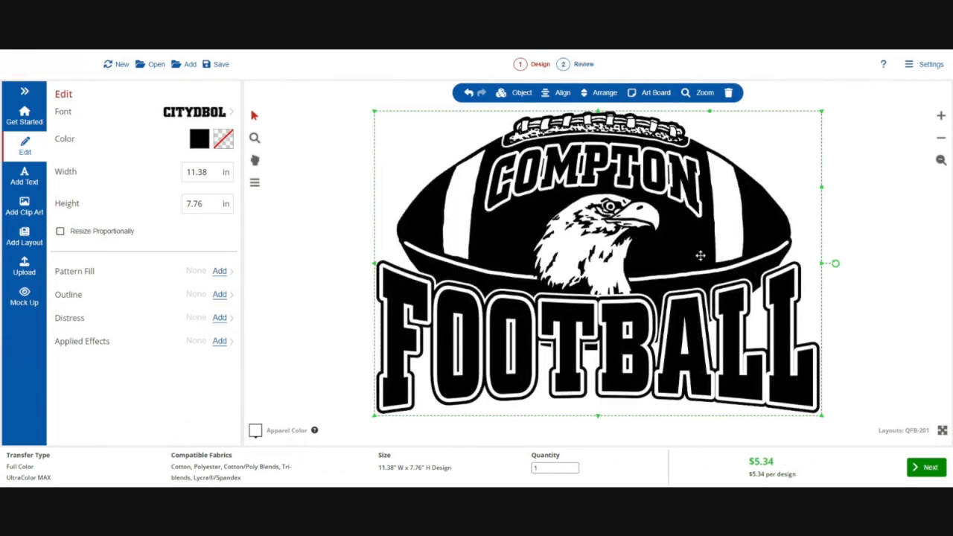
# Select the football clip art and move it slightly upward
pyautogui.click(334, 145)
pyautogui.click(520, 219)
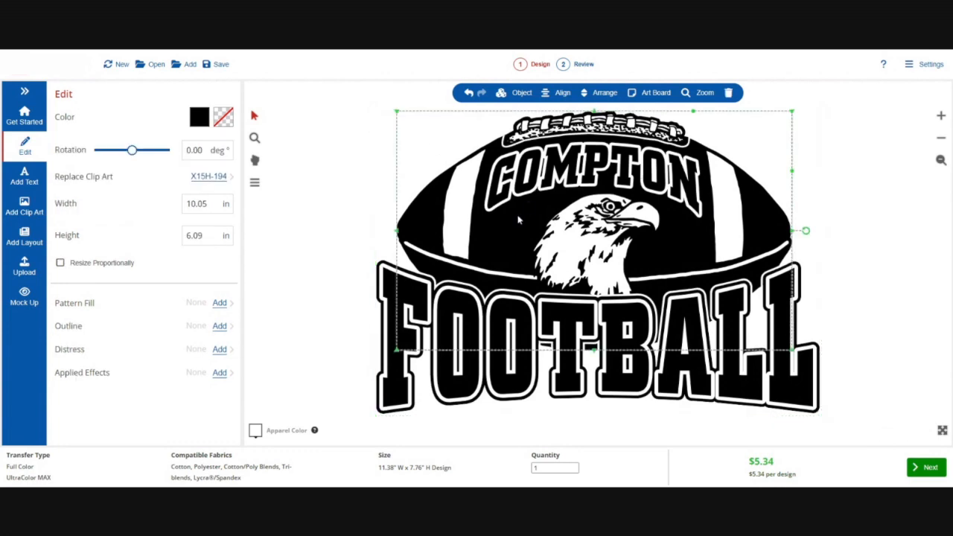
pyautogui.moveTo(520, 220); pyautogui.dragTo(521, 199)
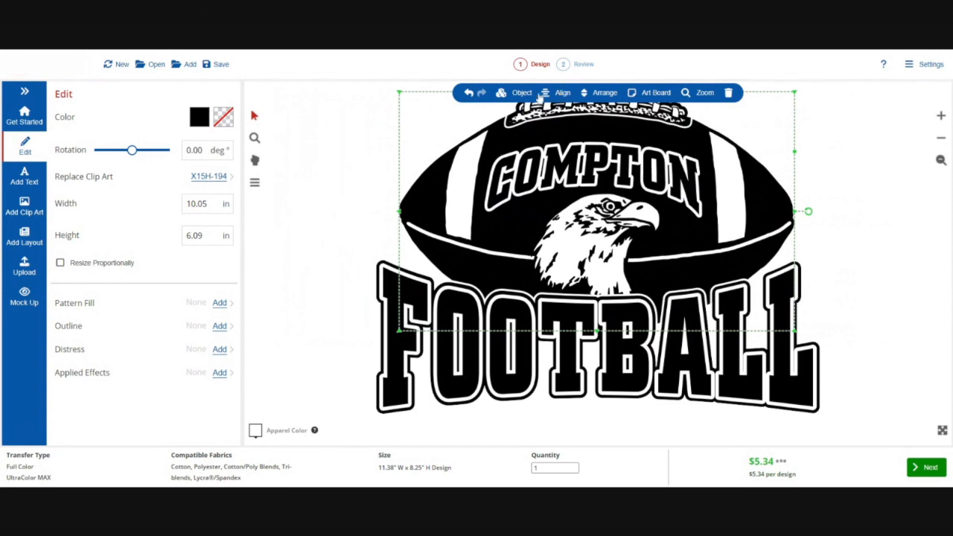
# Try to add a pattern fill to the grouped football clip art
pyautogui.click(219, 303)
pyautogui.scroll(-5, 186, 268)
pyautogui.click(171, 246)
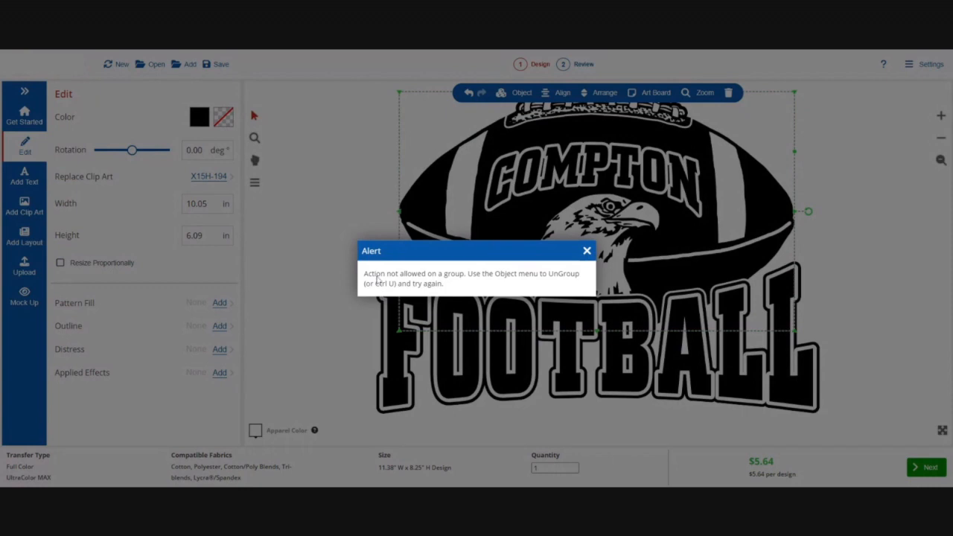
pyautogui.click(587, 251)
# Ungroup the clip art and apply the Football Texture pattern fill to the football shape
pyautogui.click(520, 94)
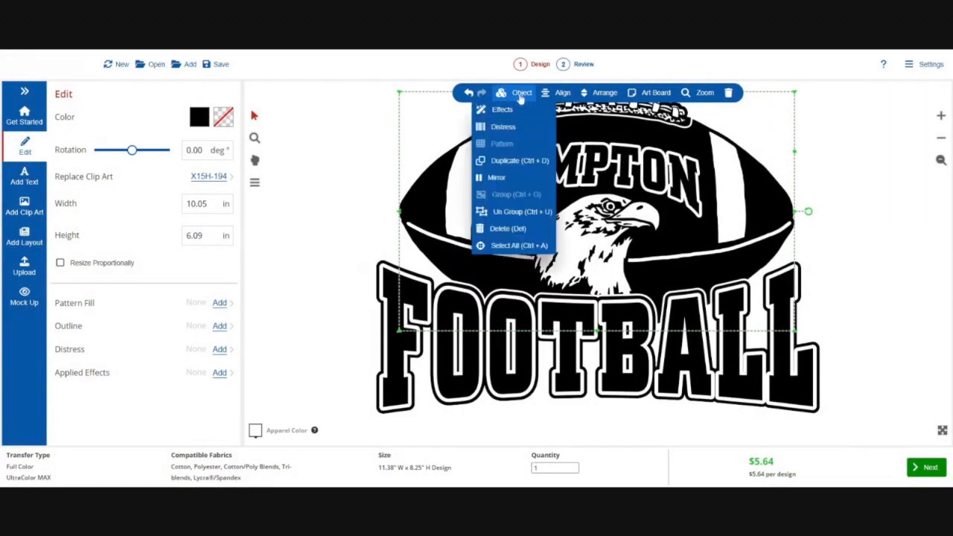
pyautogui.click(497, 214)
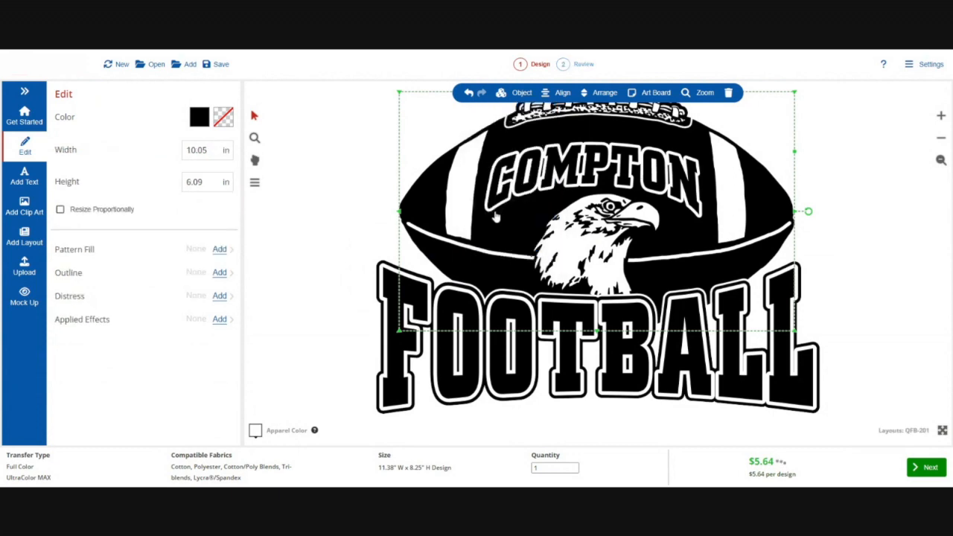
pyautogui.click(435, 195)
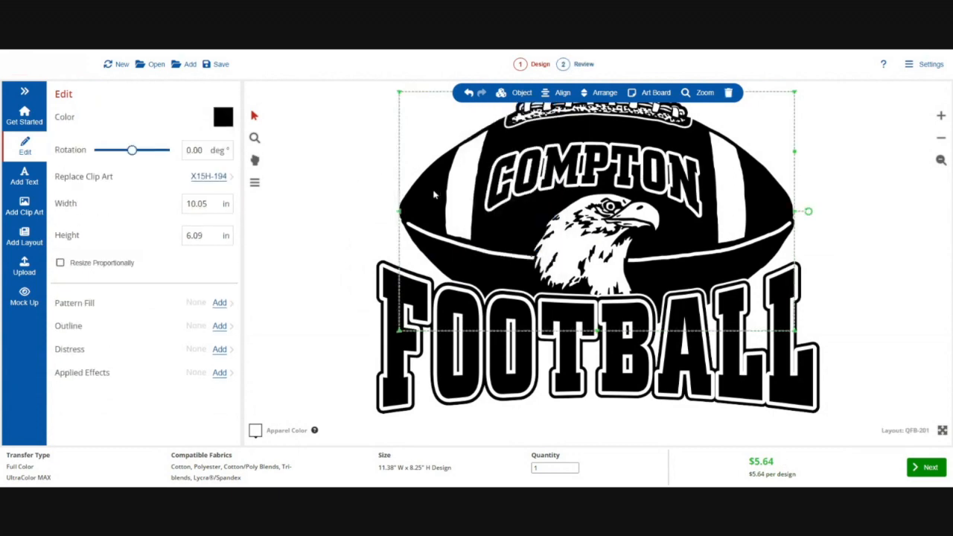
pyautogui.click(220, 303)
pyautogui.scroll(-3, 186, 257)
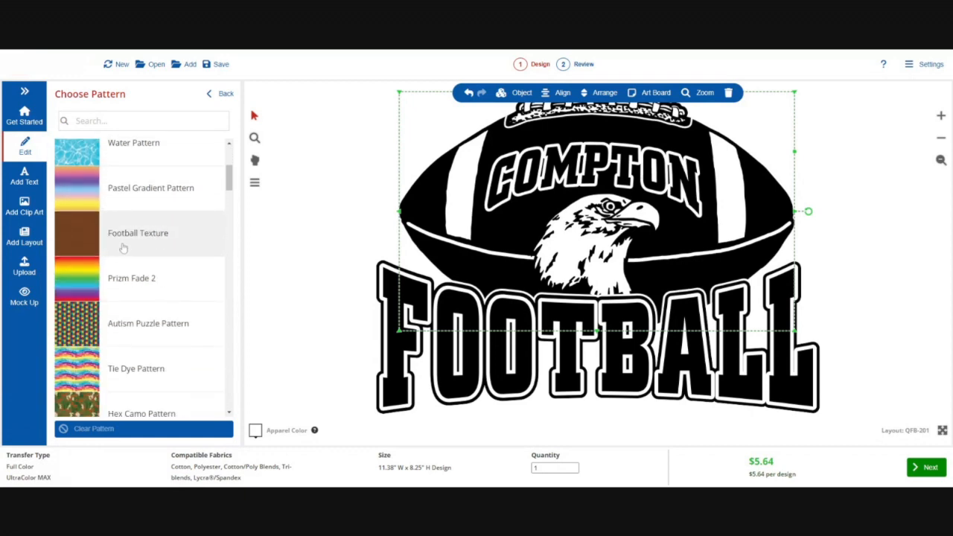
pyautogui.click(123, 248)
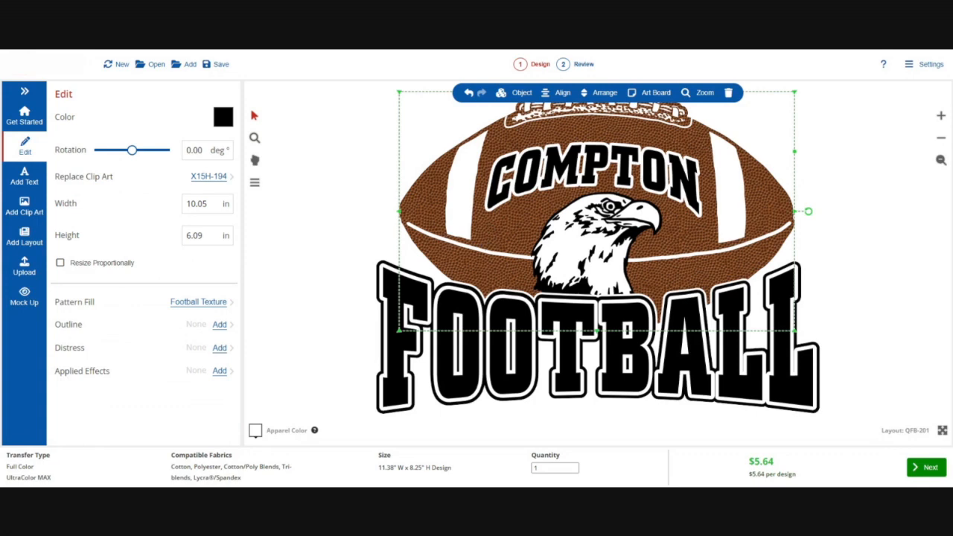
# Add a black touching outline to the football shape
pyautogui.click(485, 168)
pyautogui.click(439, 179)
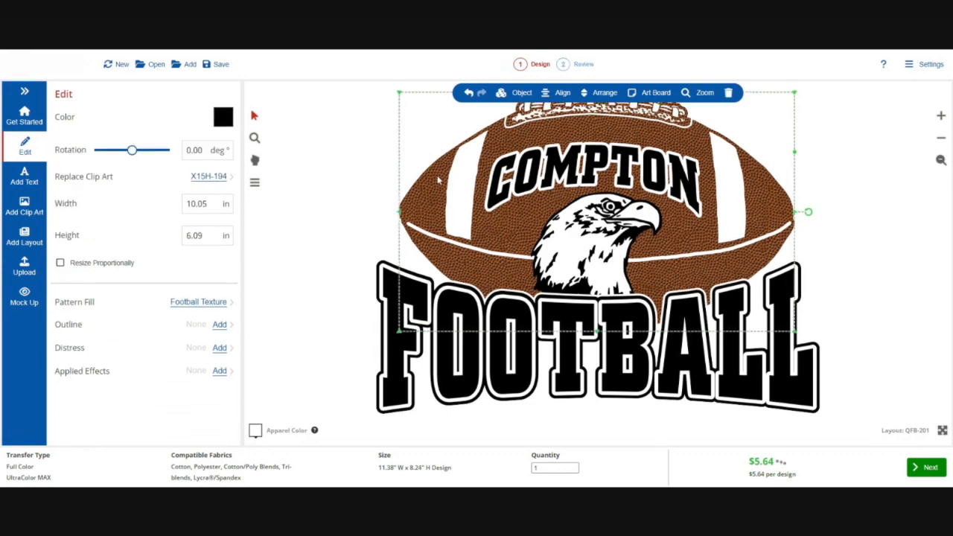
pyautogui.click(220, 326)
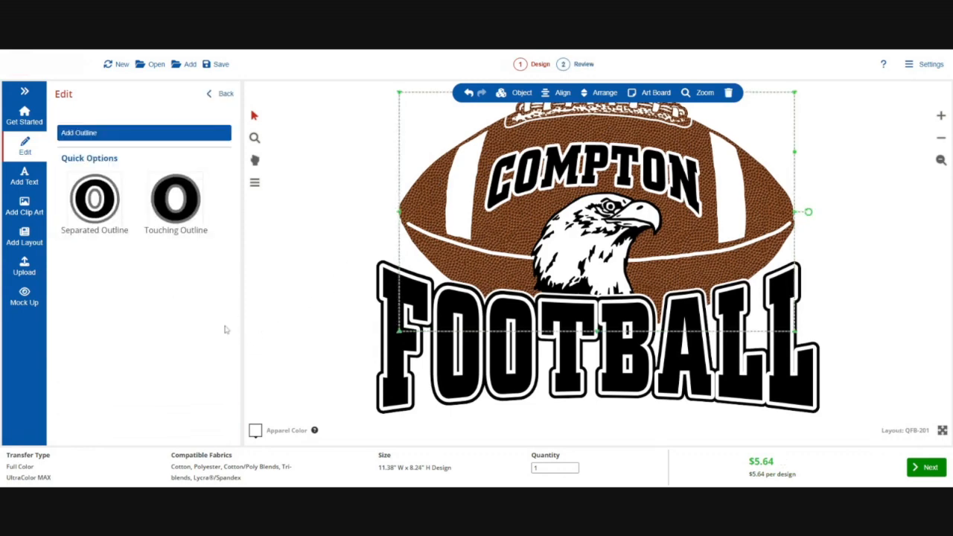
pyautogui.click(178, 197)
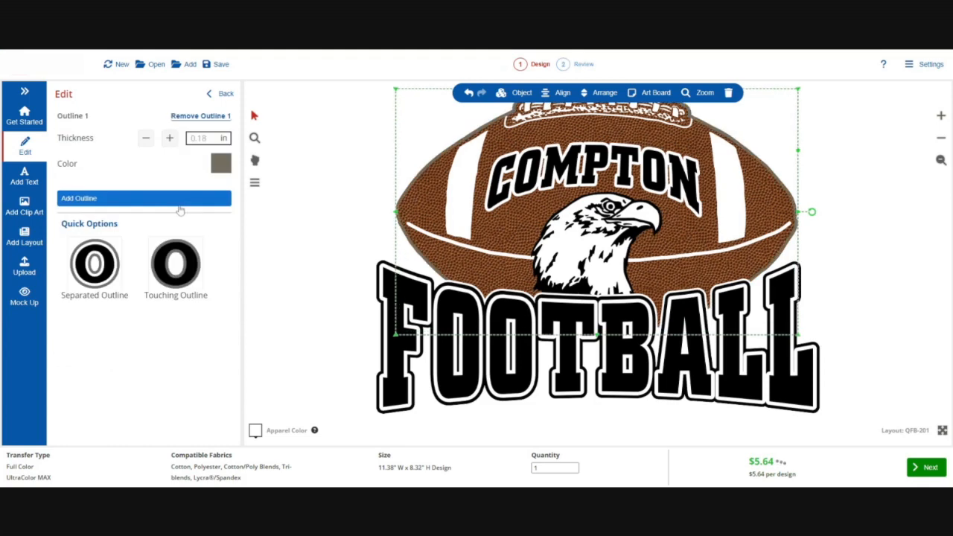
pyautogui.click(220, 163)
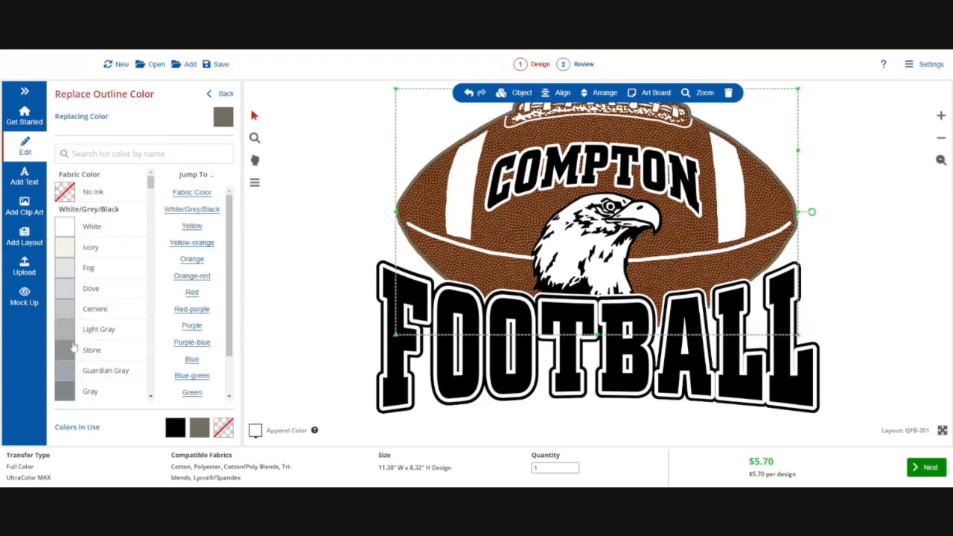
pyautogui.click(175, 427)
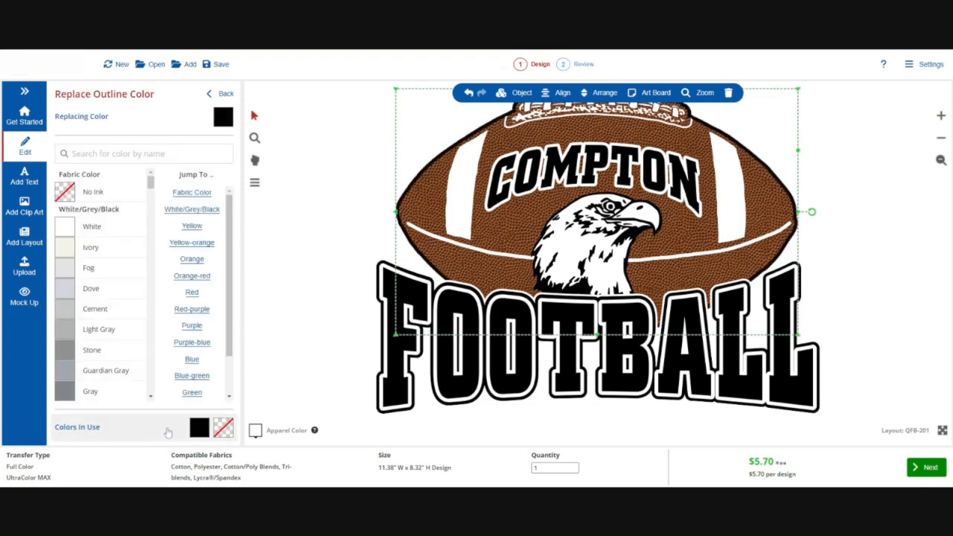
# Select the COMPTON text and set its outline color to Royal
pyautogui.click(287, 215)
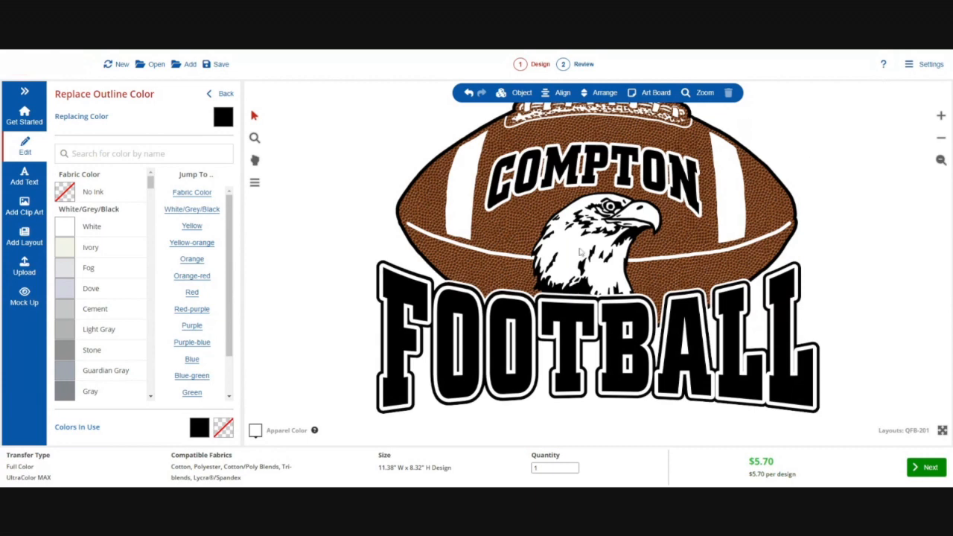
pyautogui.moveTo(580, 252)
pyautogui.mouseDown()
pyautogui.moveTo(445, 247)
pyautogui.moveTo(573, 253)
pyautogui.mouseUp()
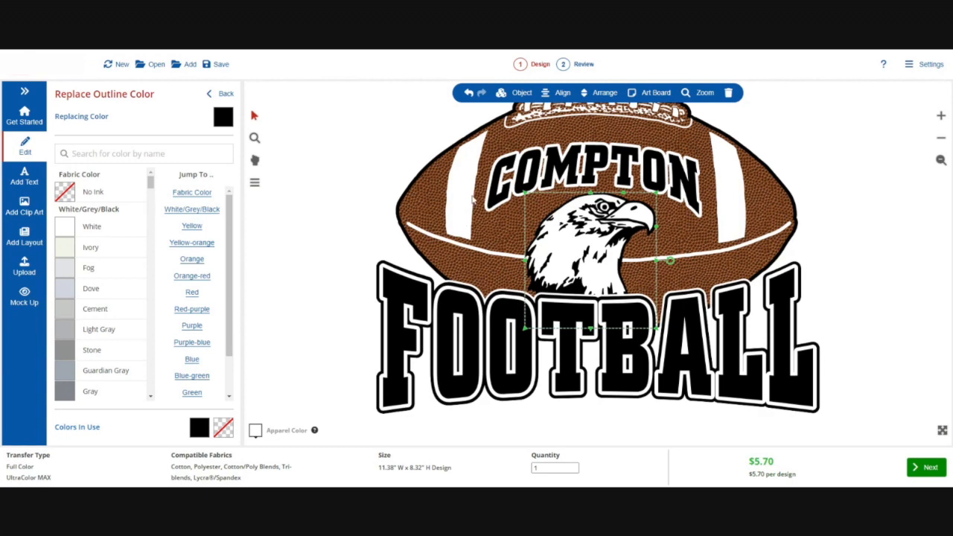
pyautogui.click(536, 173)
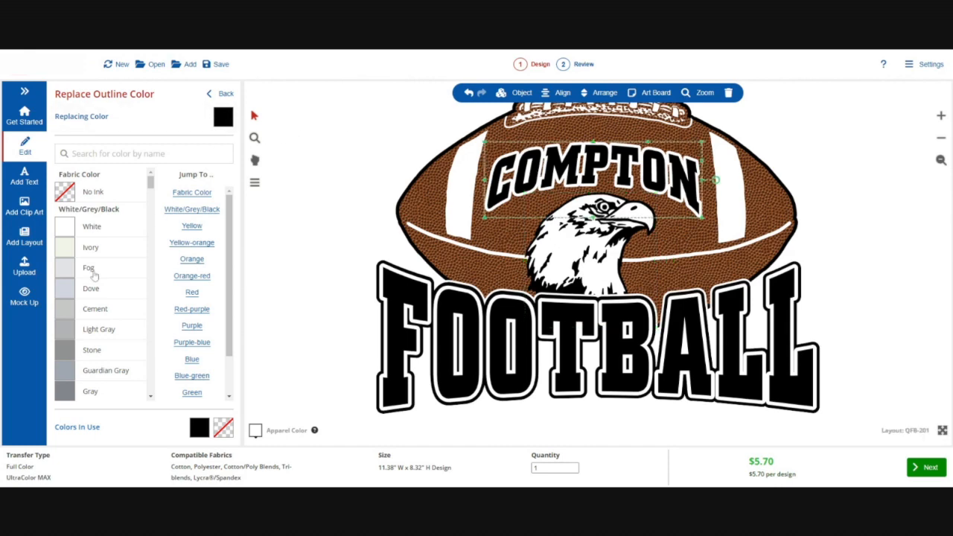
pyautogui.scroll(-15, 92, 276)
pyautogui.scroll(-20, 92, 276)
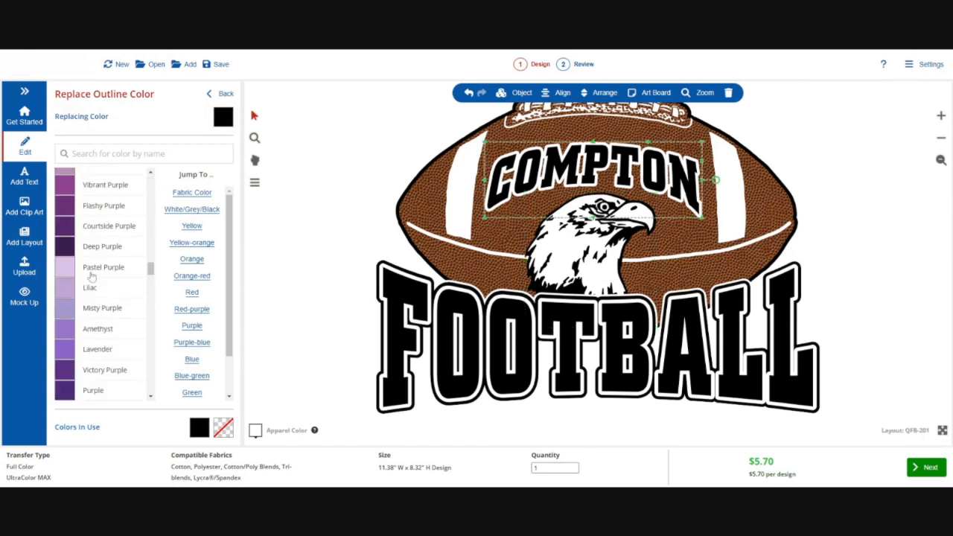
pyautogui.scroll(6, 92, 276)
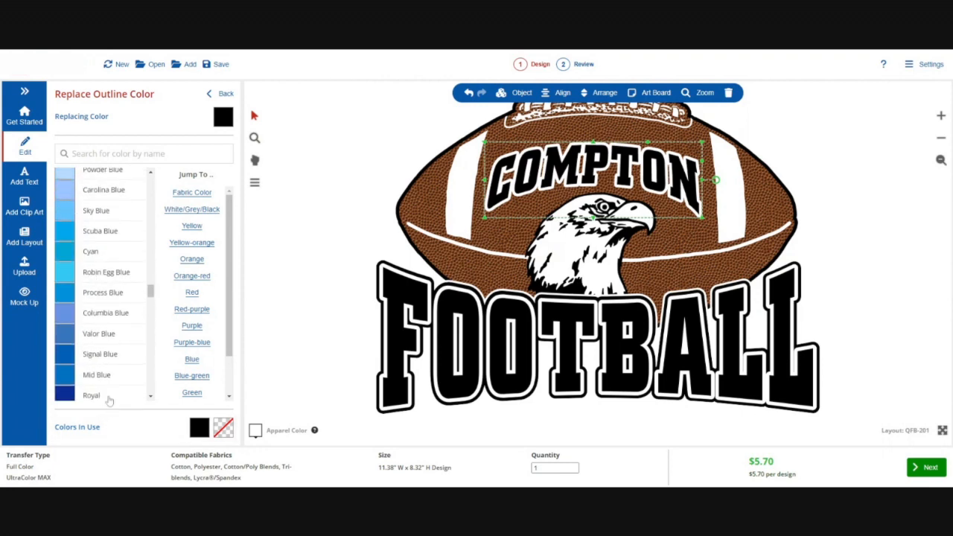
pyautogui.click(109, 395)
pyautogui.click(221, 99)
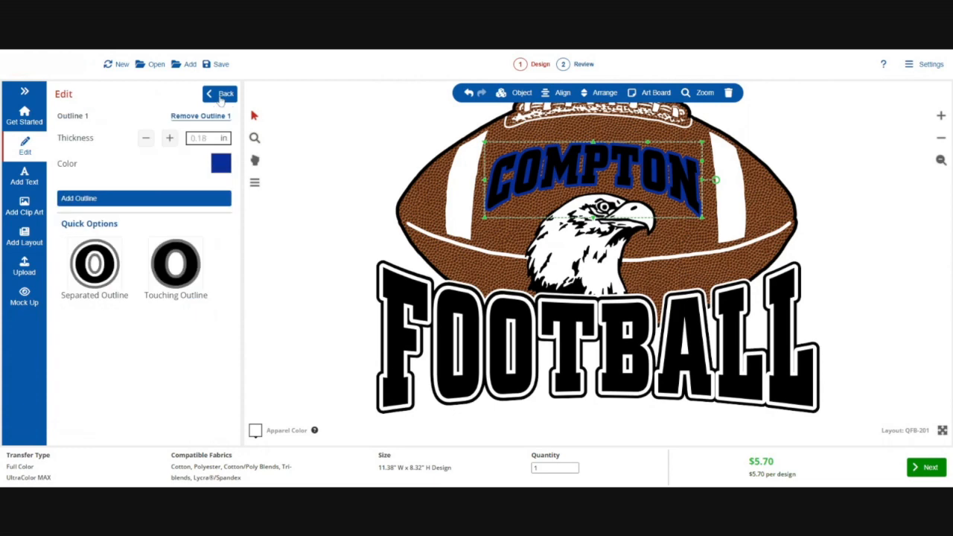
# Set the COMPTON text's fill color to Kelly green
pyautogui.click(222, 93)
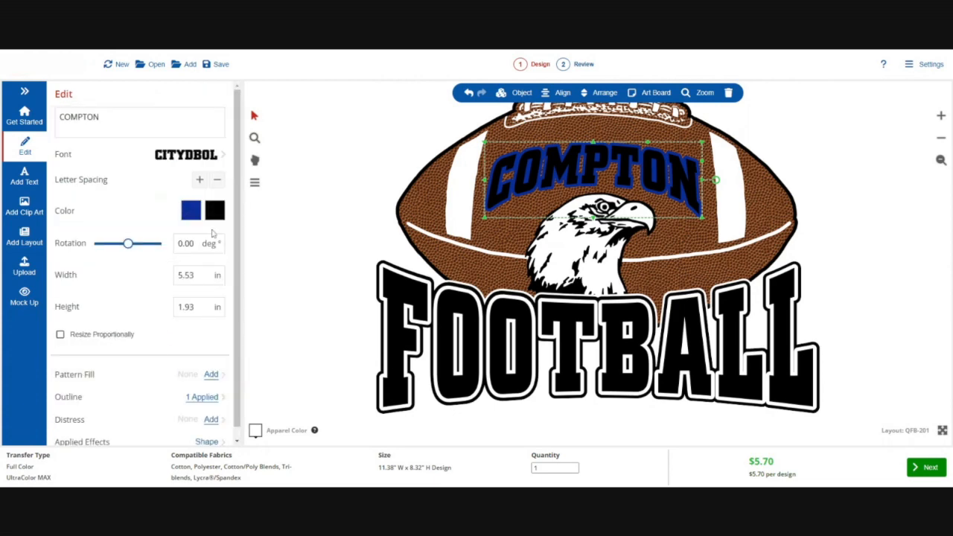
pyautogui.click(215, 211)
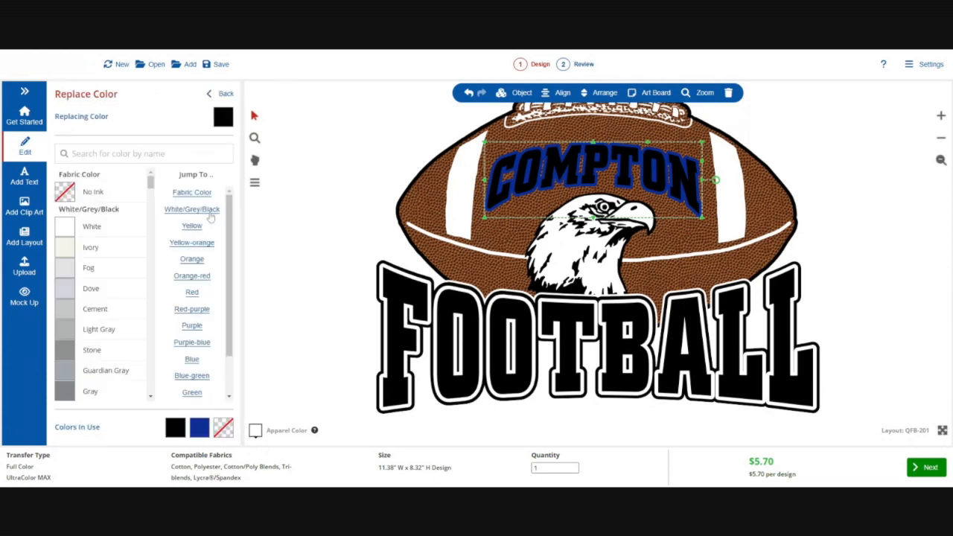
pyautogui.scroll(-3, 103, 342)
pyautogui.scroll(-10, 104, 342)
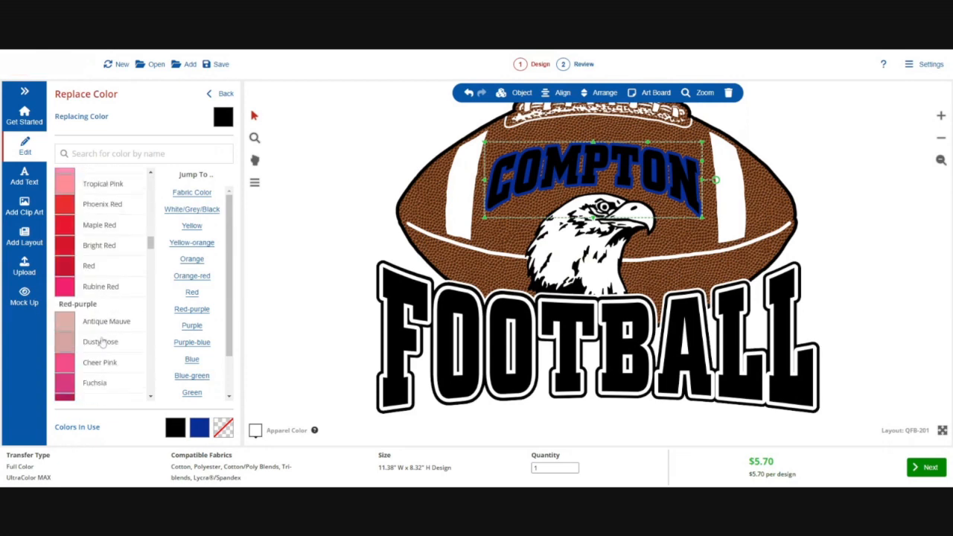
pyautogui.scroll(-10, 102, 341)
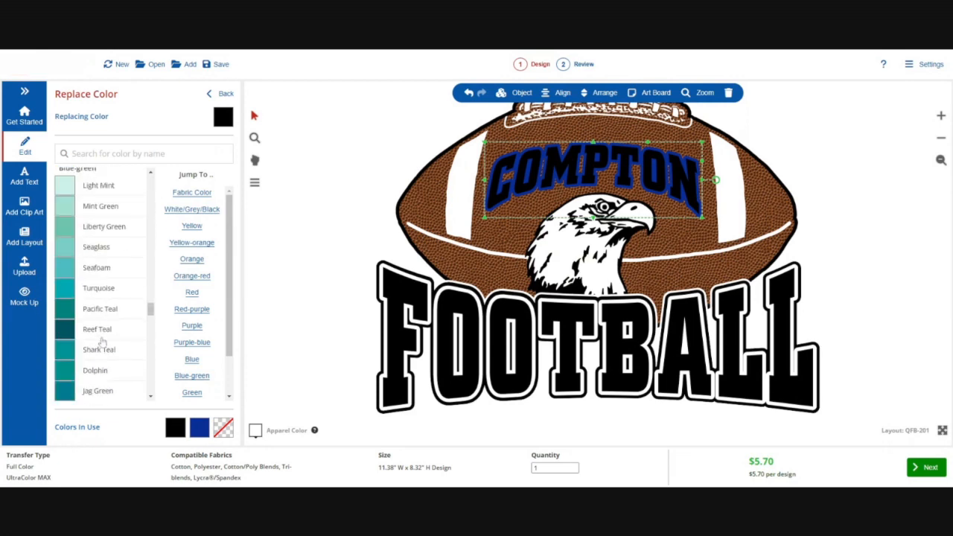
pyautogui.scroll(-3, 102, 341)
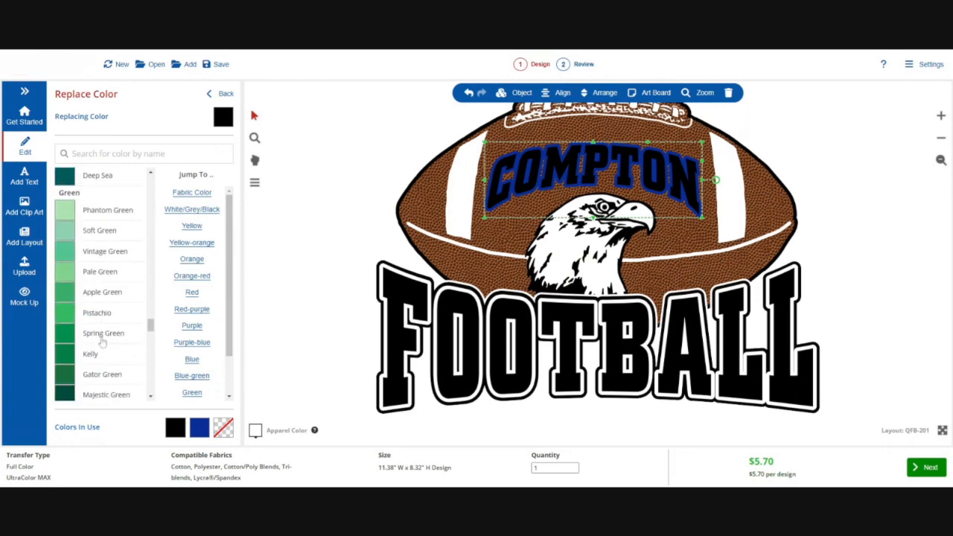
pyautogui.click(103, 359)
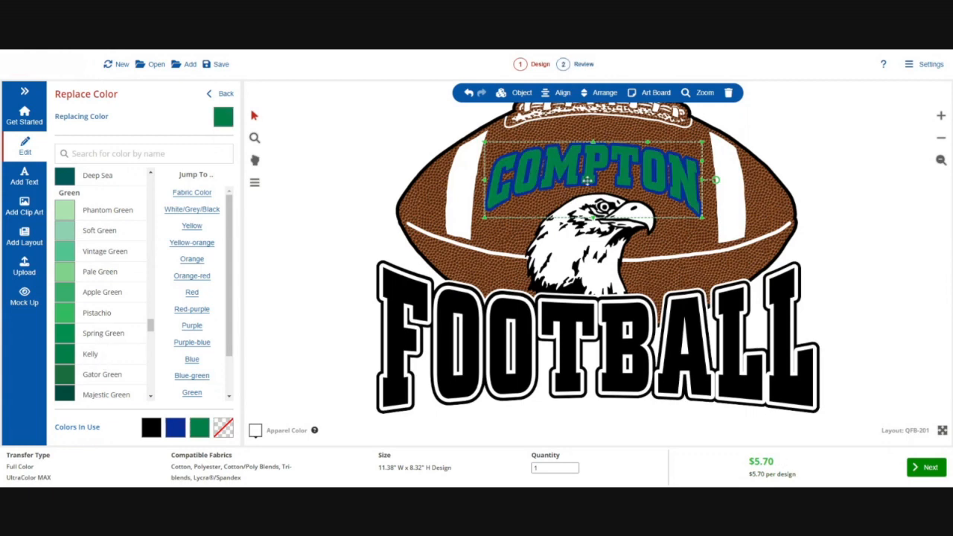
pyautogui.click(209, 96)
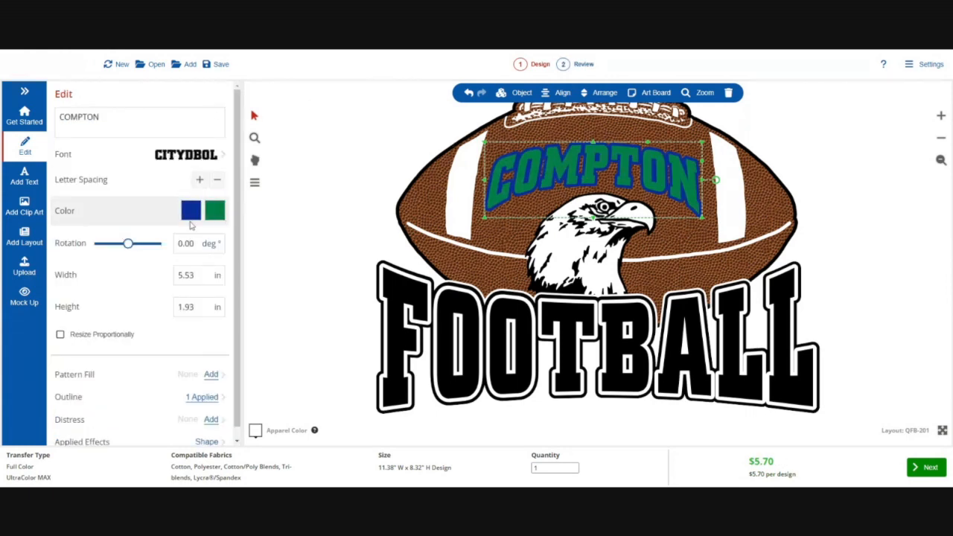
# Replace the COMPTON text's blue outline color with No Ink
pyautogui.click(190, 213)
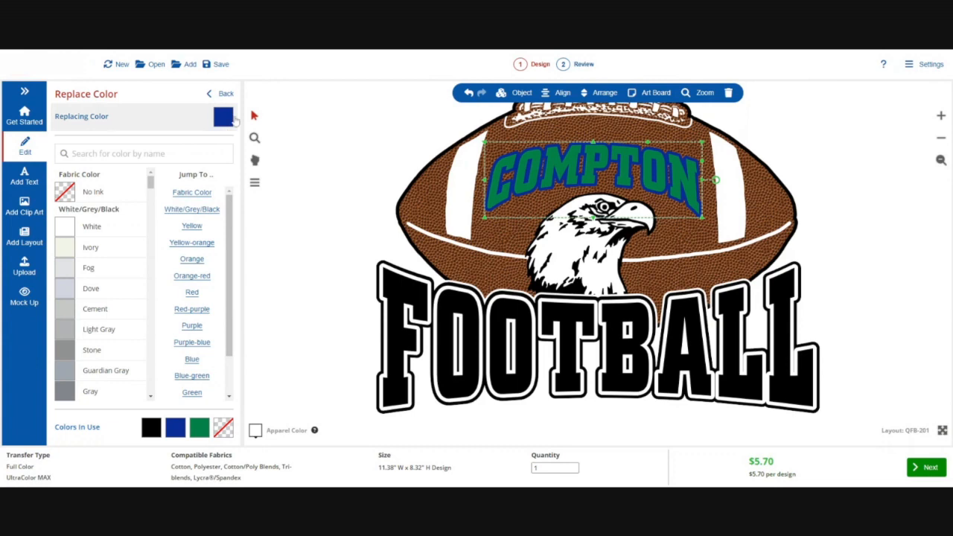
pyautogui.click(67, 193)
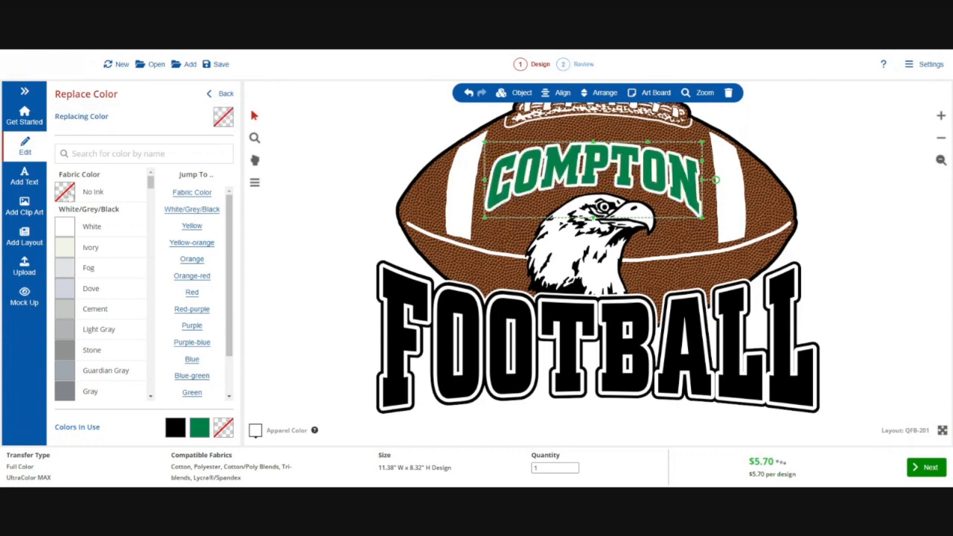
# Preview red, raspberry and white apparel colors behind the design
pyautogui.click(259, 429)
pyautogui.click(20, 181)
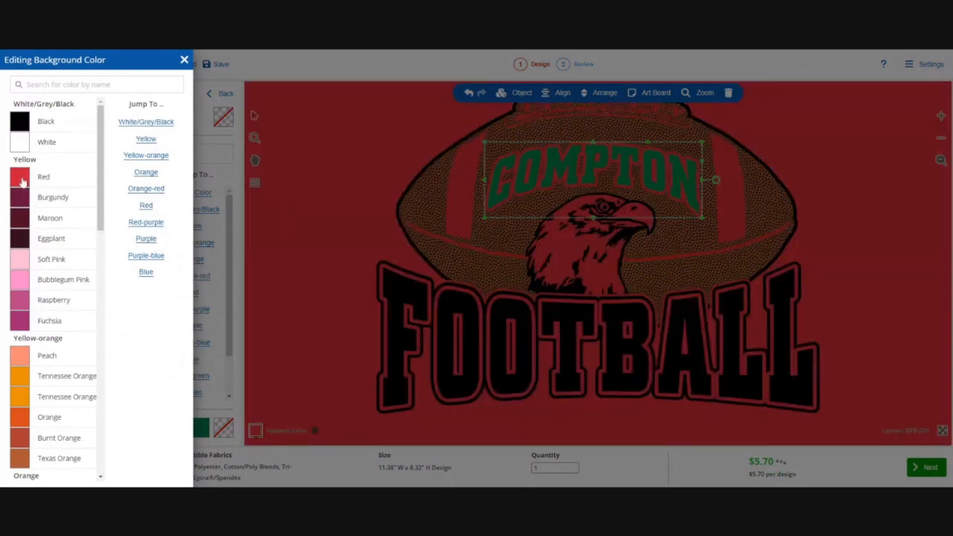
pyautogui.click(20, 301)
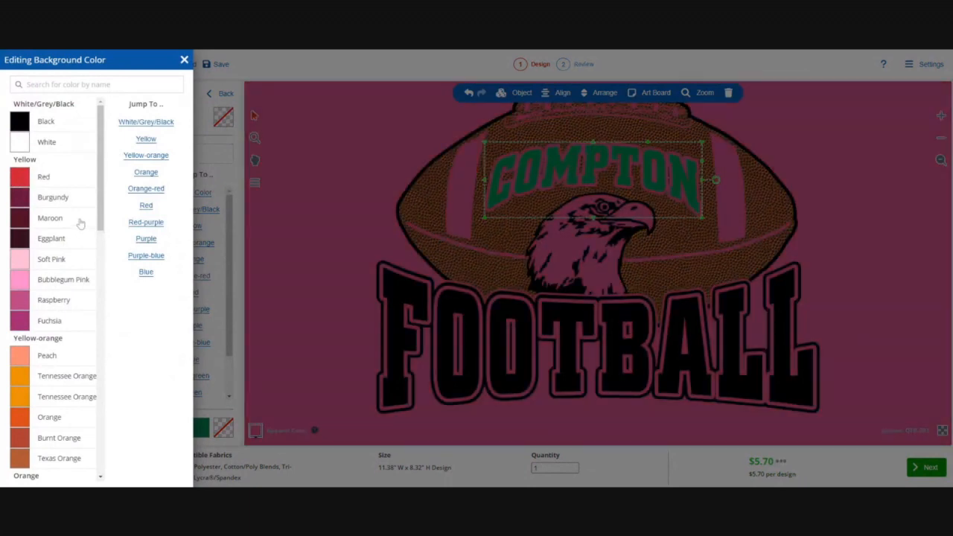
pyautogui.click(34, 146)
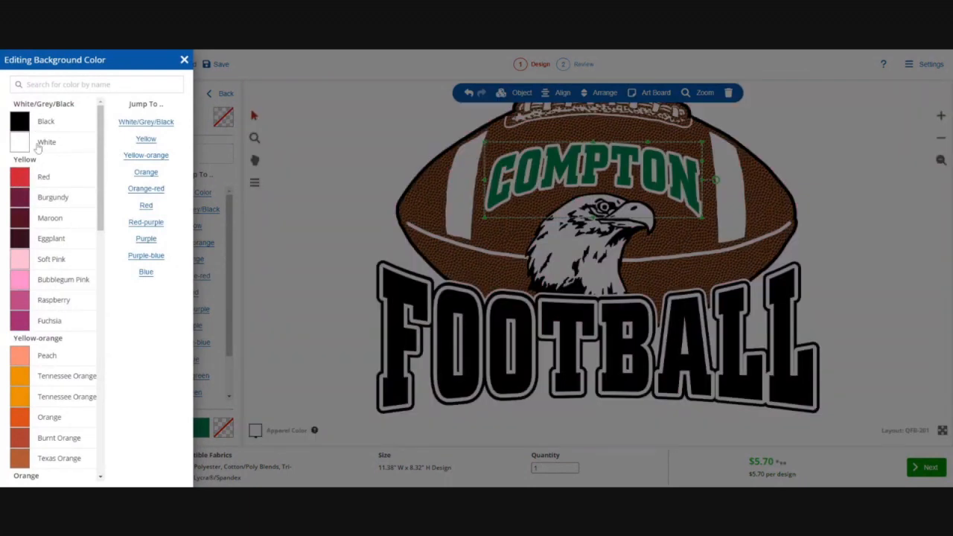
pyautogui.click(313, 178)
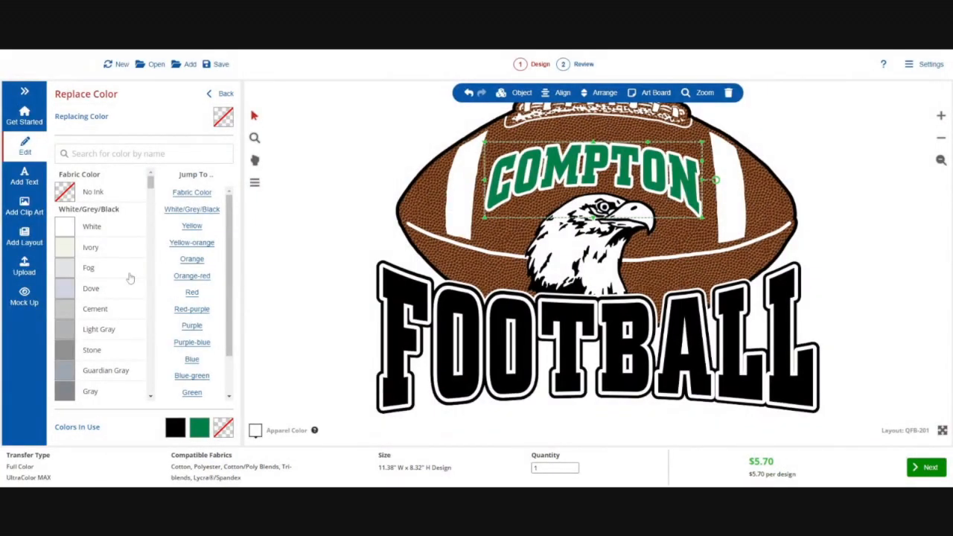
# Set the COMPTON text's outline color back to Royal
pyautogui.scroll(-5, 128, 281)
pyautogui.scroll(-20, 128, 282)
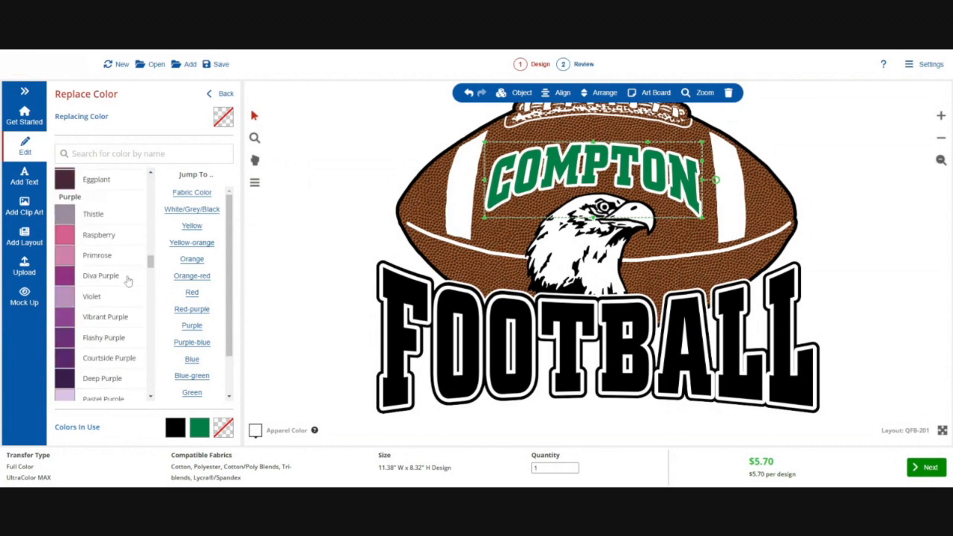
pyautogui.scroll(-15, 128, 281)
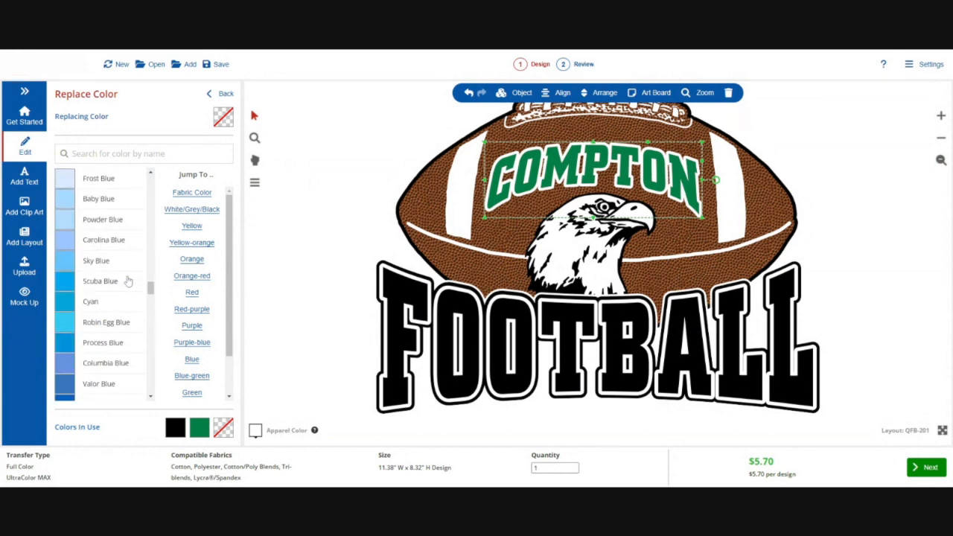
pyautogui.click(84, 244)
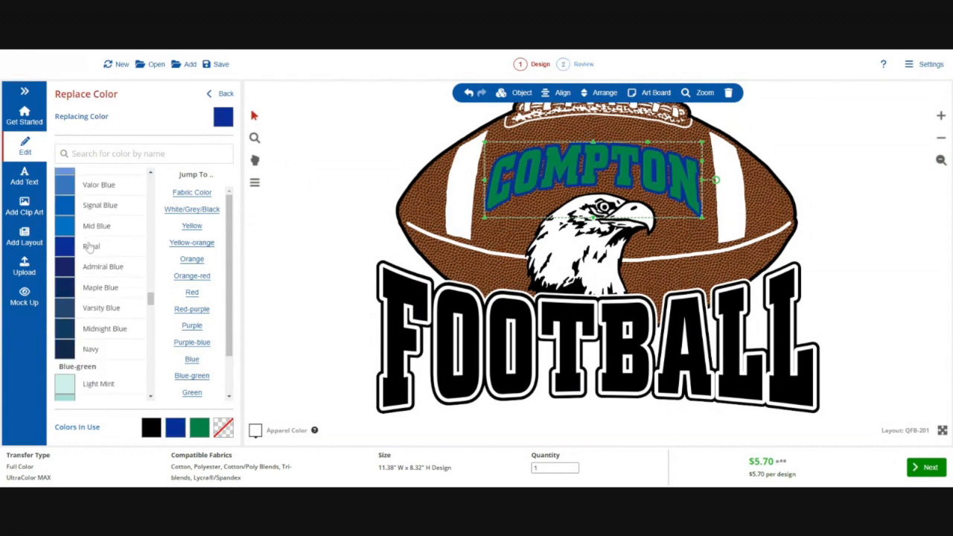
# Select the FOOTBALL text and recolor it with the royal blue already in use
pyautogui.click(308, 189)
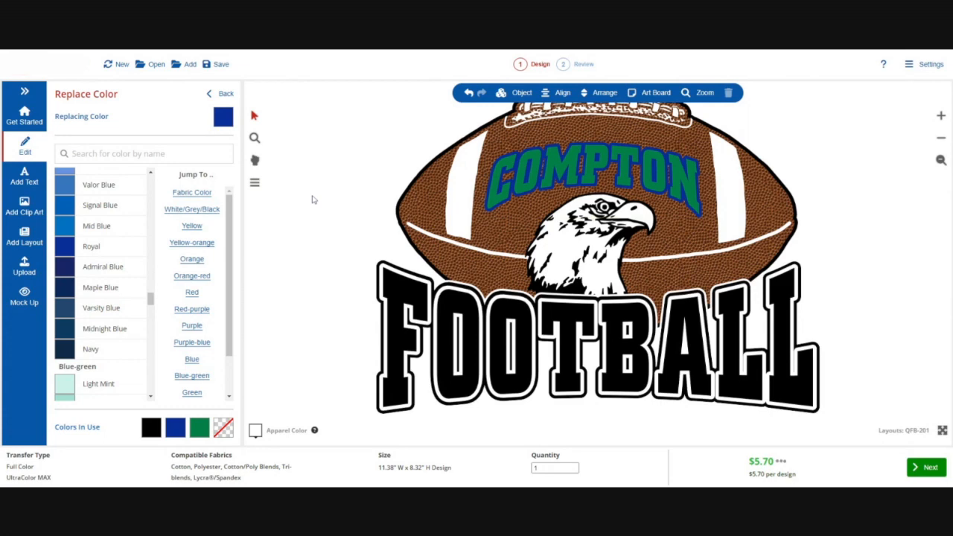
pyautogui.click(514, 333)
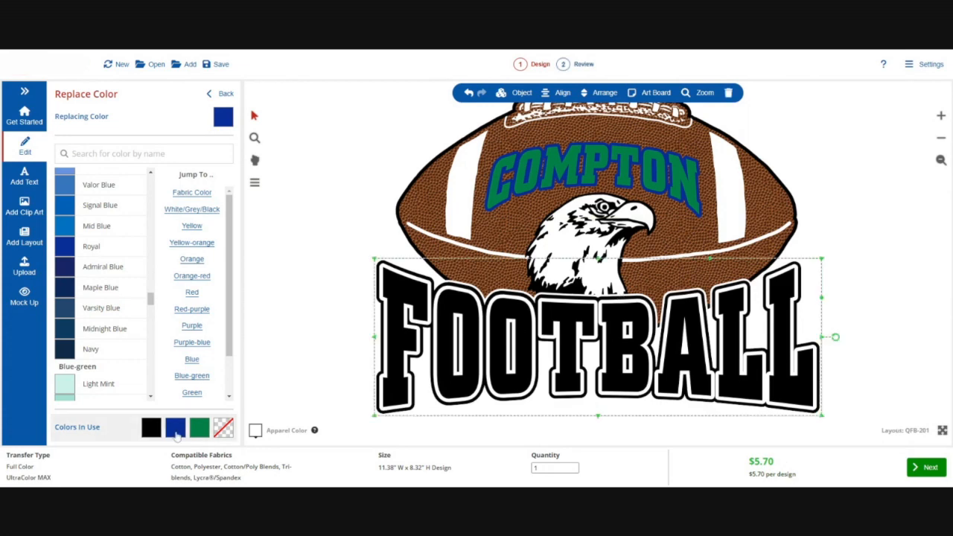
pyautogui.click(221, 94)
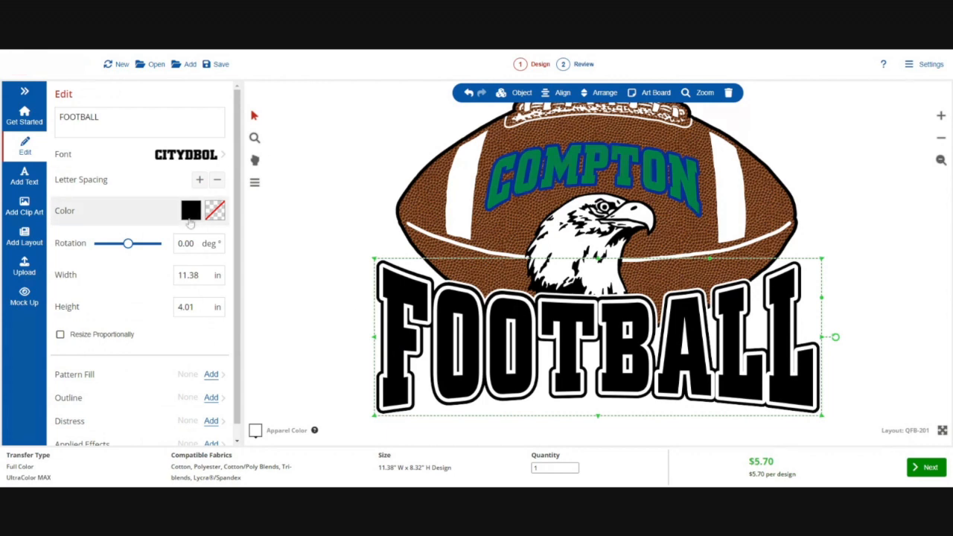
pyautogui.click(190, 211)
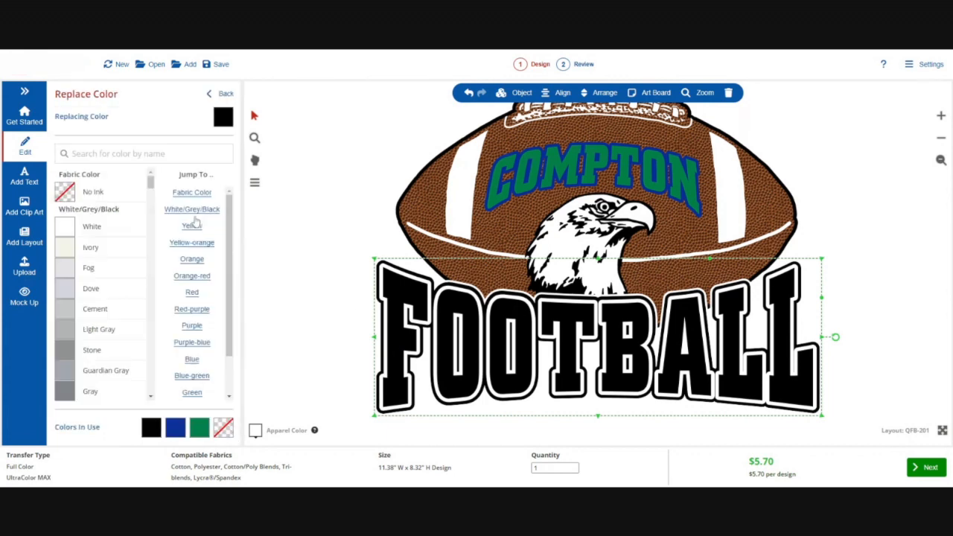
pyautogui.click(182, 430)
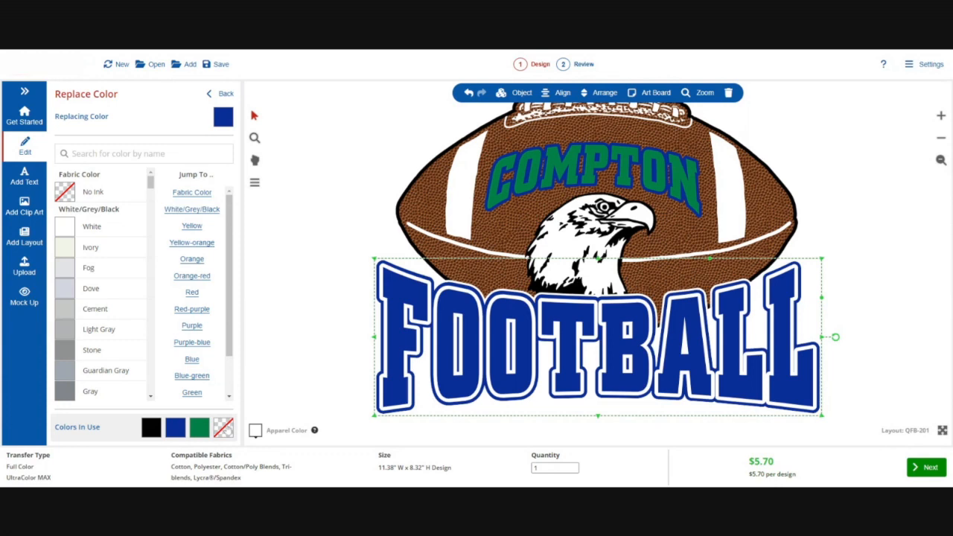
pyautogui.click(227, 429)
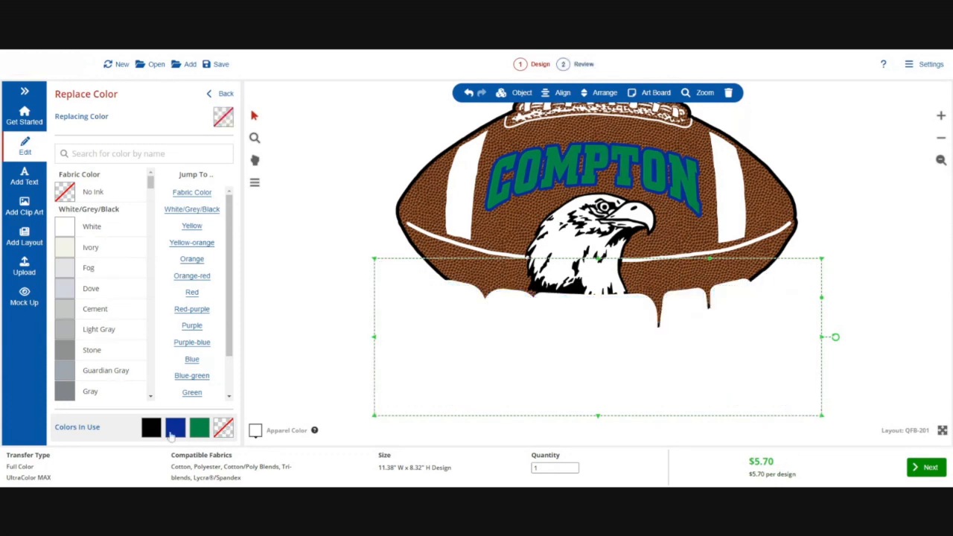
pyautogui.click(174, 432)
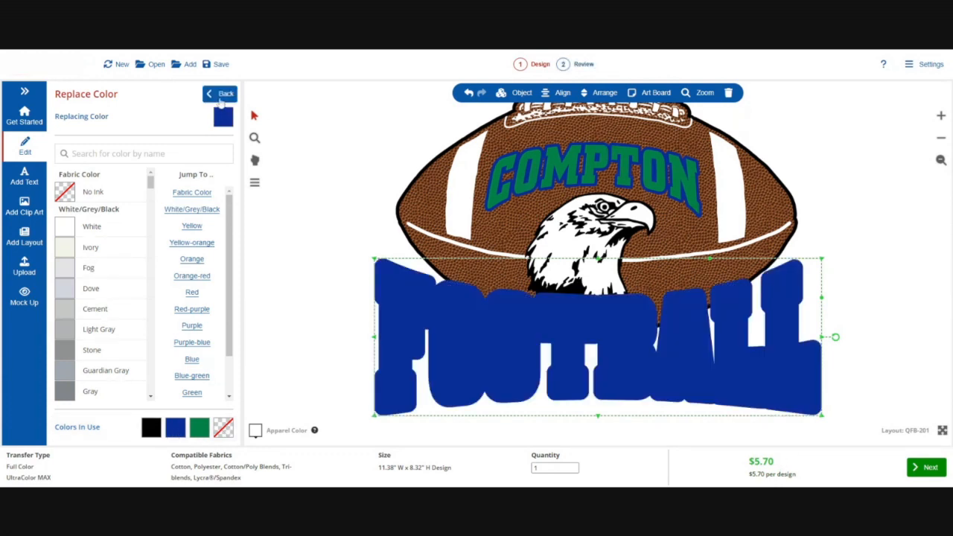
# Change the FOOTBALL text's outer color to the green already in use
pyautogui.click(221, 95)
pyautogui.click(191, 211)
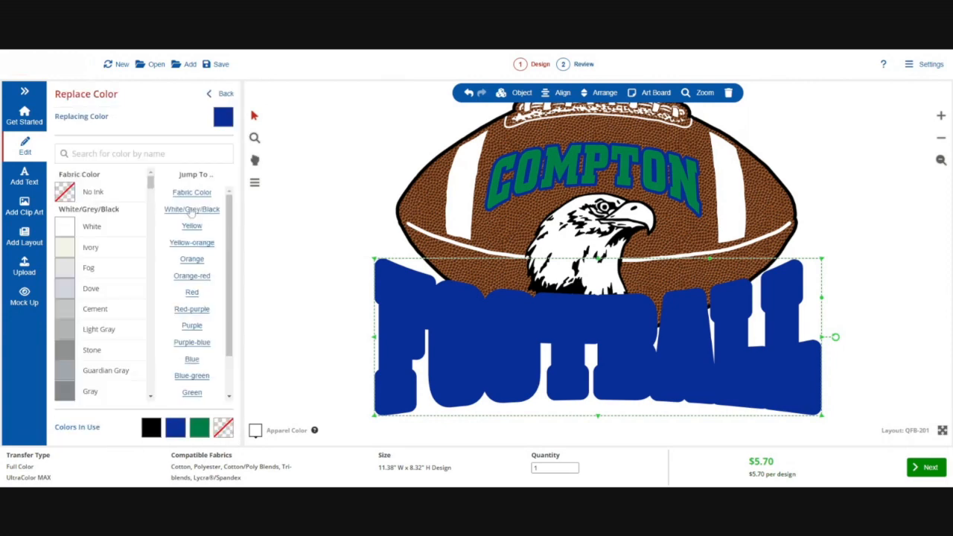
pyautogui.click(200, 428)
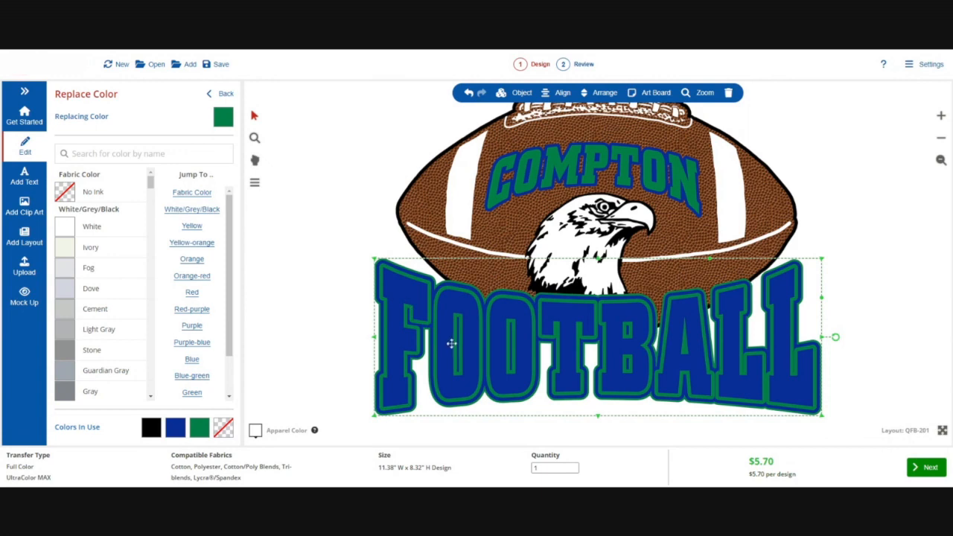
# Select the eagle and replace its black color with the green already in use
pyautogui.click(867, 250)
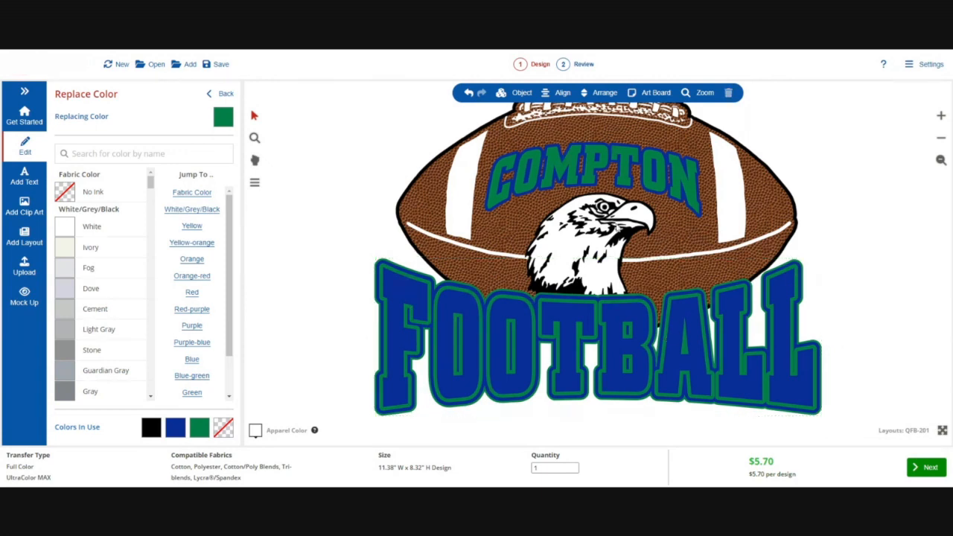
pyautogui.click(618, 226)
pyautogui.click(194, 425)
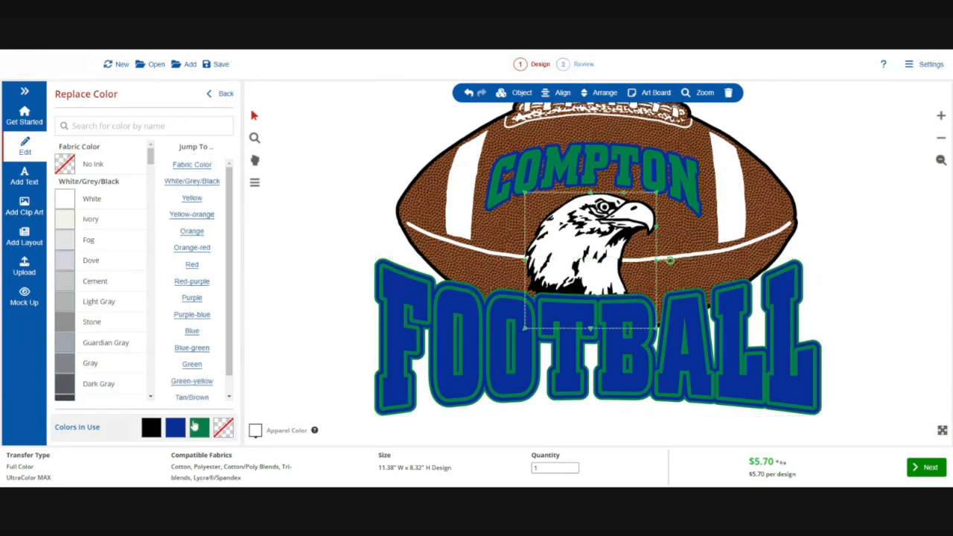
pyautogui.click(215, 93)
pyautogui.click(199, 117)
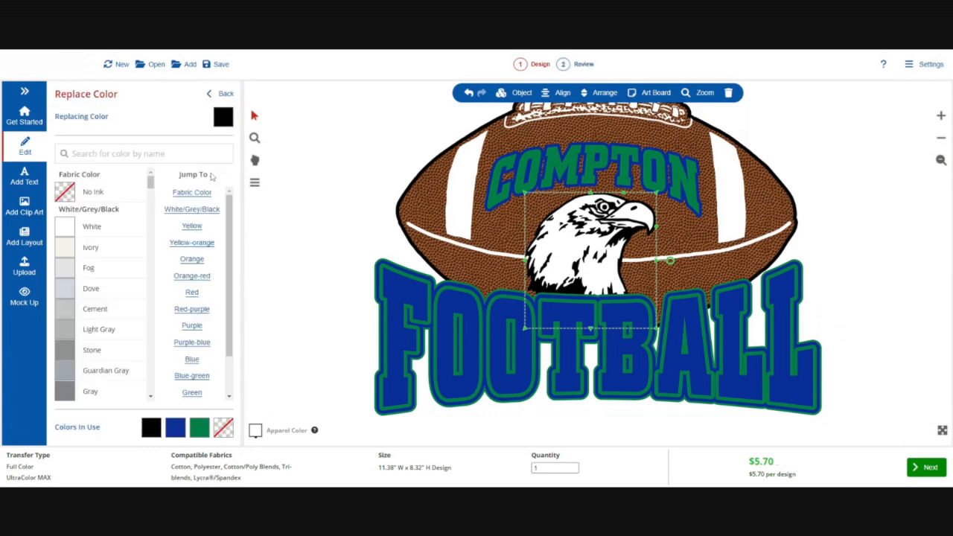
pyautogui.click(199, 427)
pyautogui.click(347, 175)
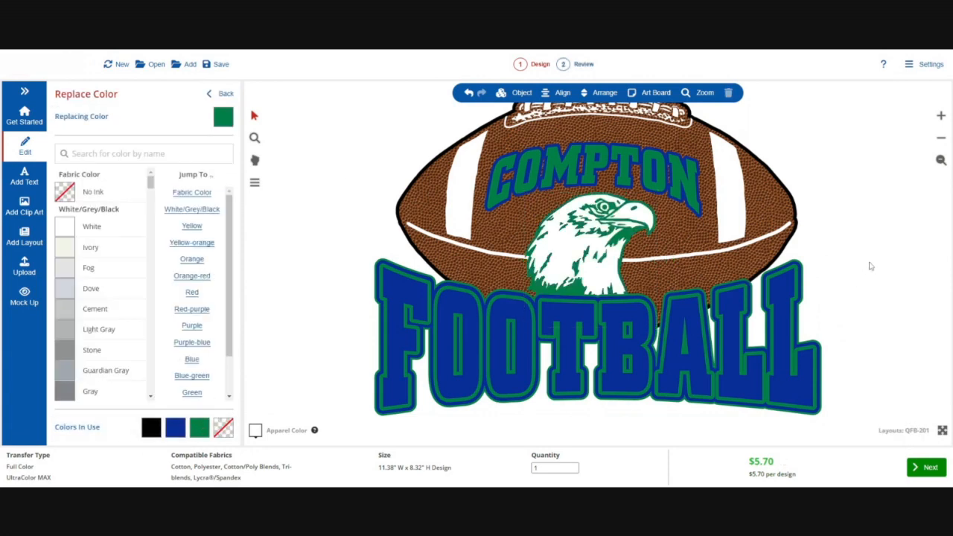
# Try to replace the football's color with the royal blue already in use
pyautogui.click(403, 195)
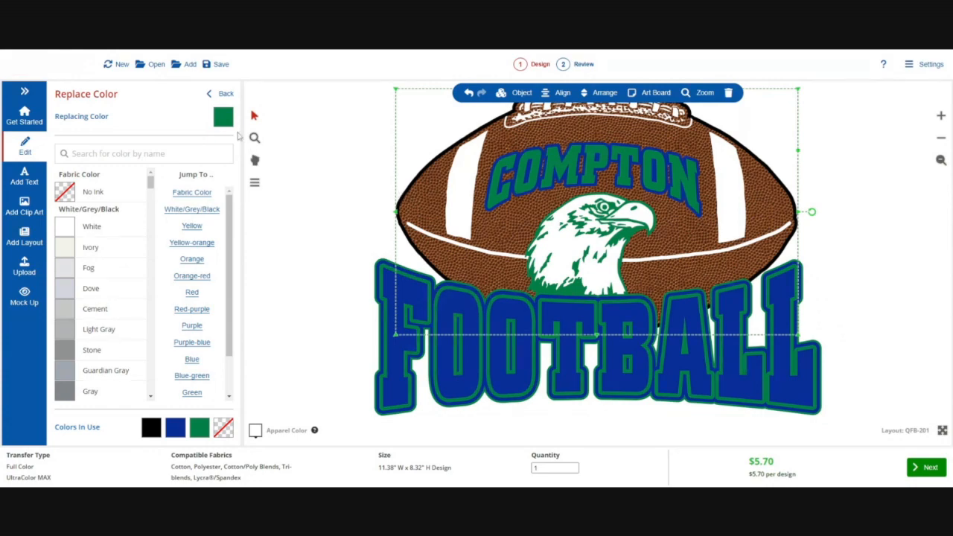
pyautogui.click(171, 432)
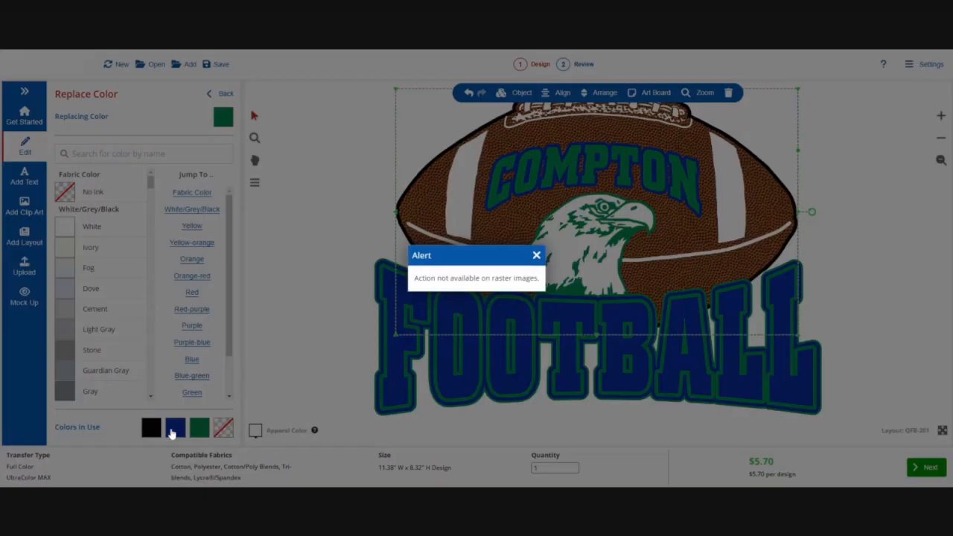
pyautogui.click(536, 256)
pyautogui.click(211, 95)
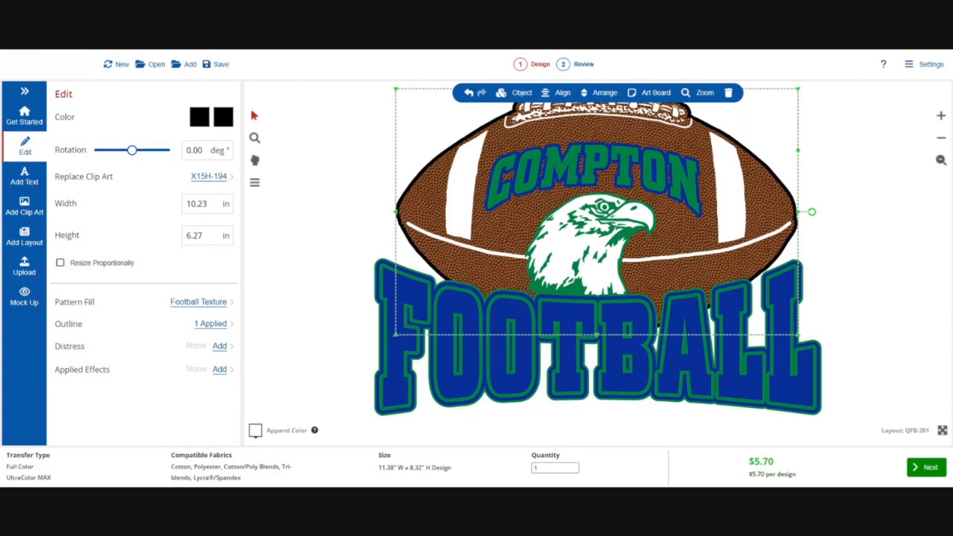
# Select the football and browse its pattern fill choices without changing the Football Texture
pyautogui.click(383, 179)
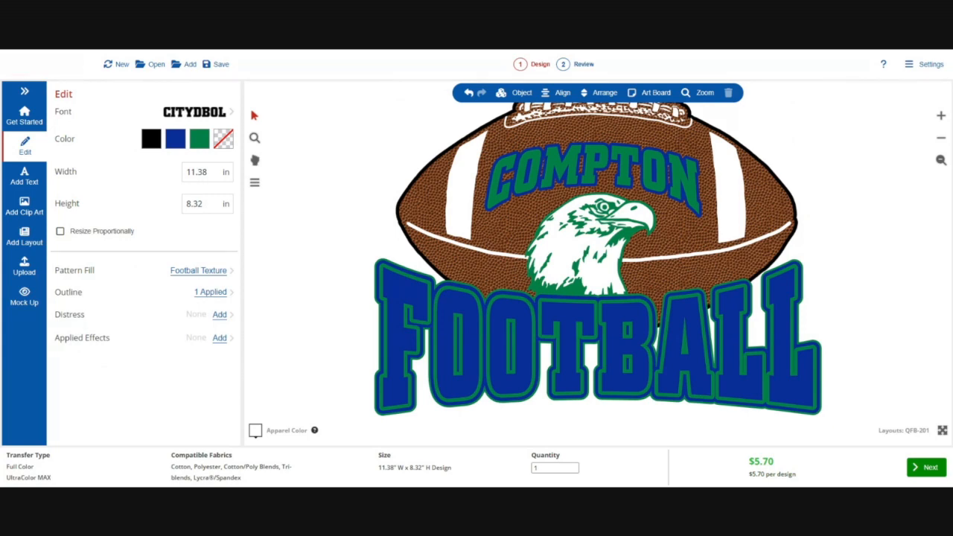
pyautogui.click(441, 219)
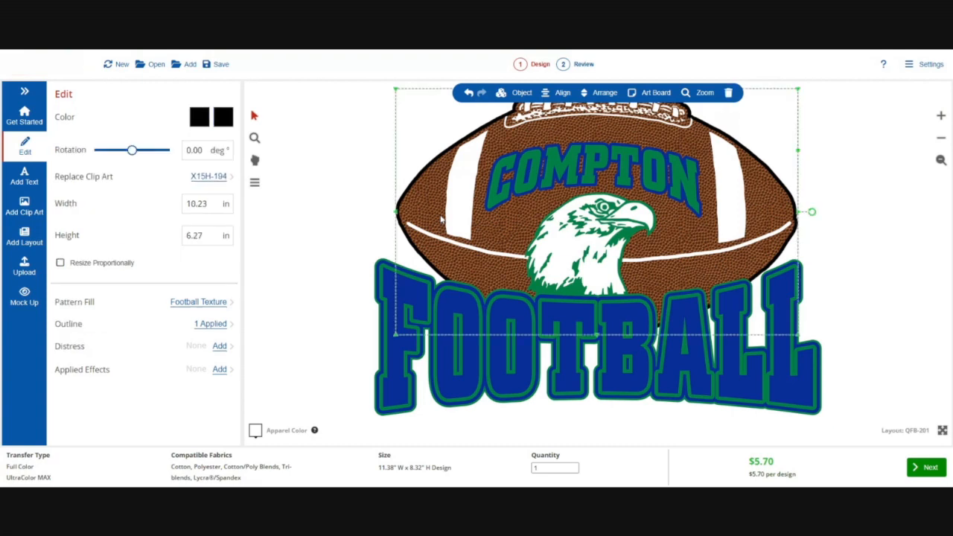
pyautogui.click(198, 304)
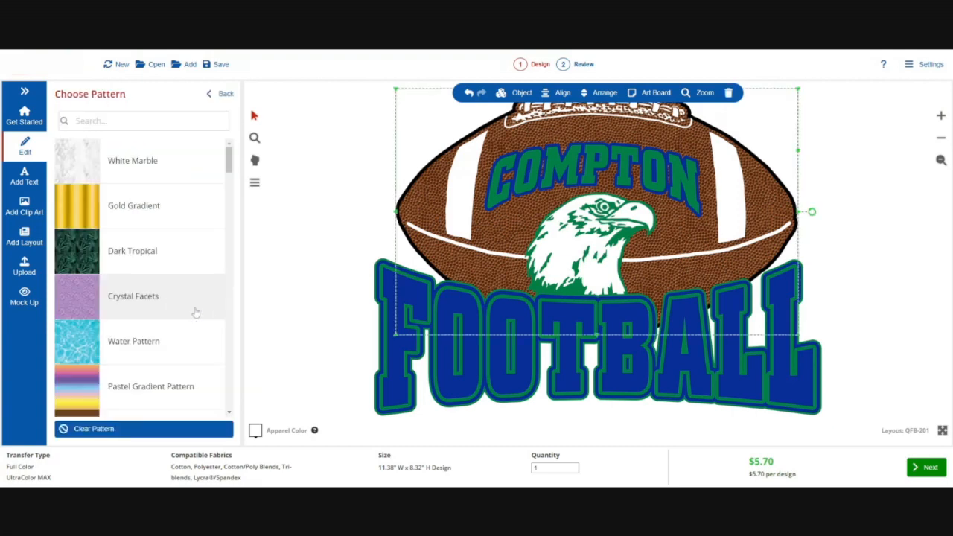
pyautogui.click(134, 261)
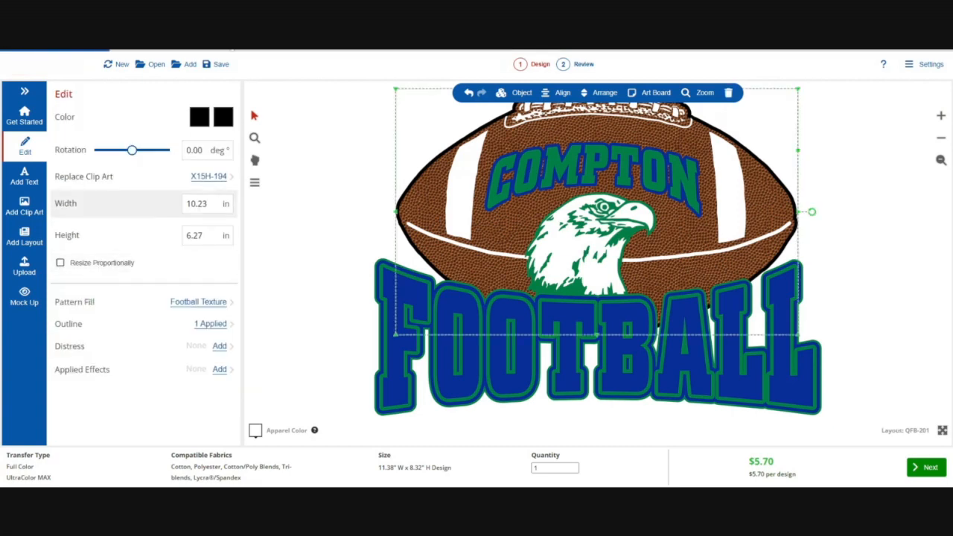